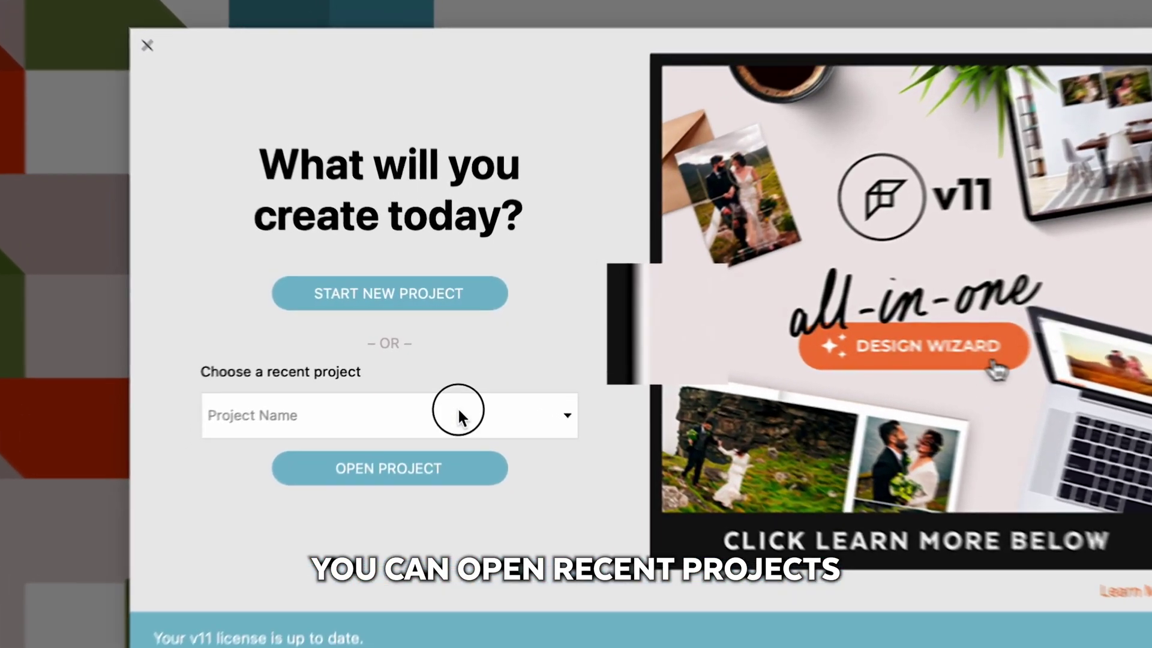
Look through recent projects and the Rey.fsd file, then cancel without opening any project.
{"action": "left_click", "coordinate": [455, 375]}
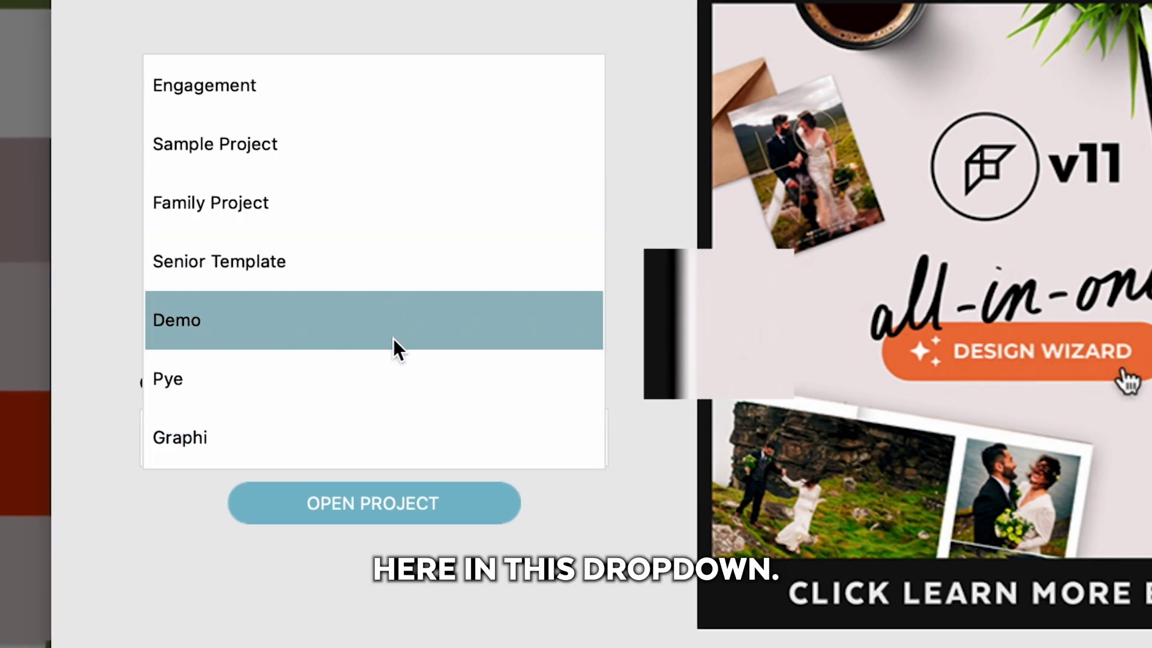
{"action": "left_click", "coordinate": [598, 600]}
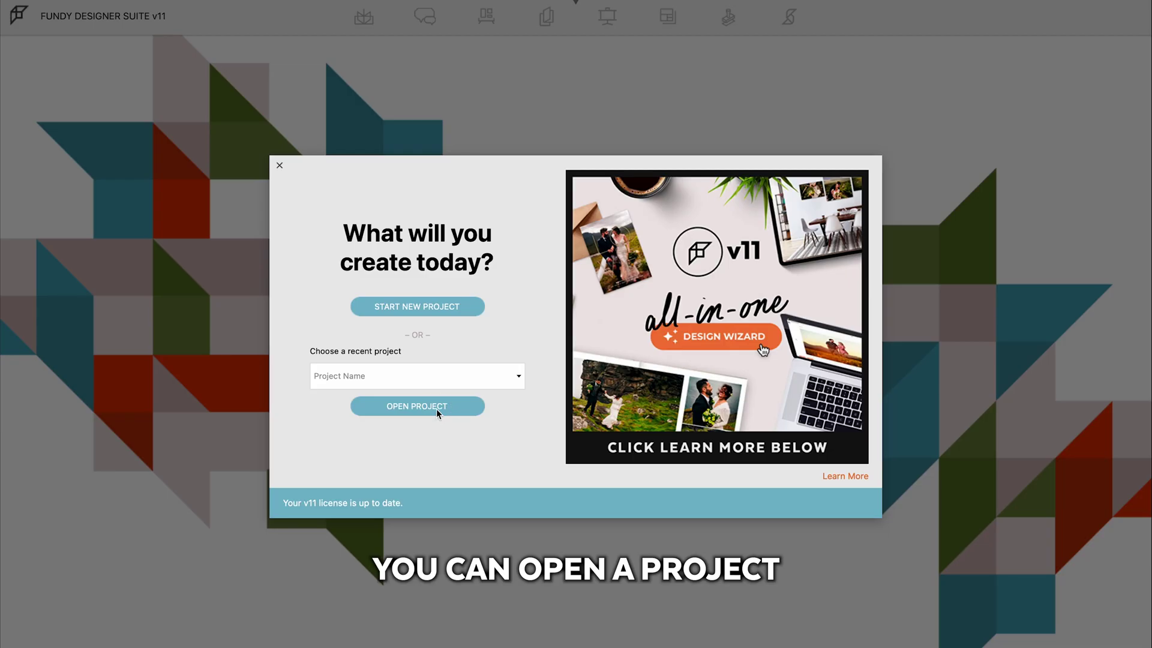
{"action": "left_click", "coordinate": [435, 409]}
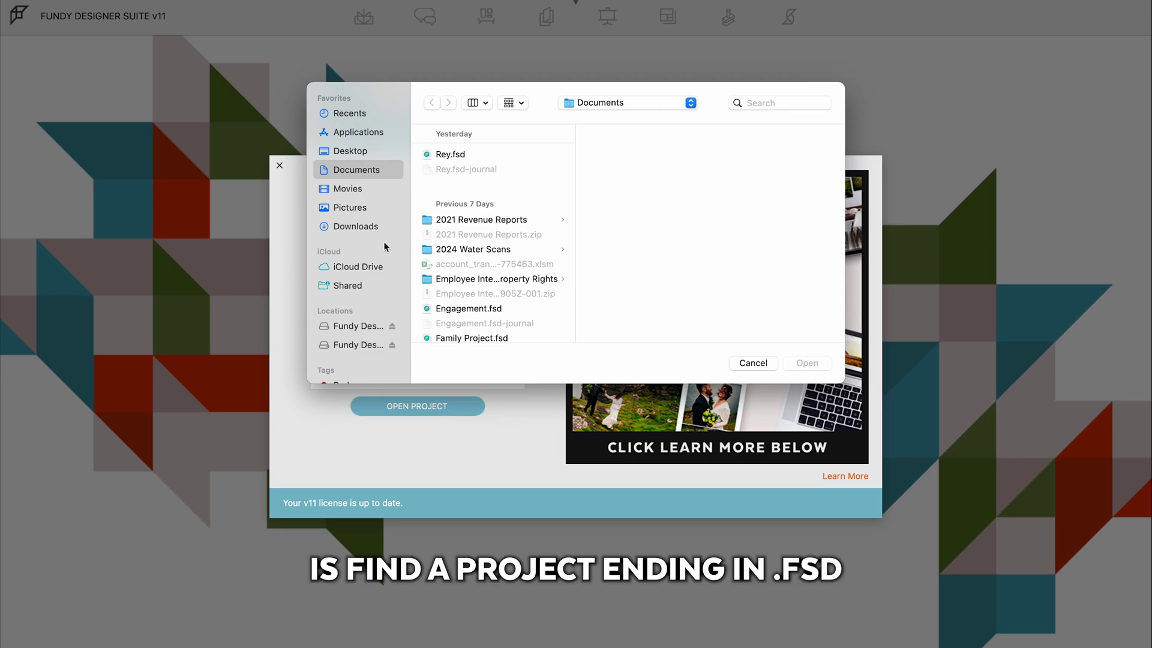
{"action": "left_click", "coordinate": [455, 156]}
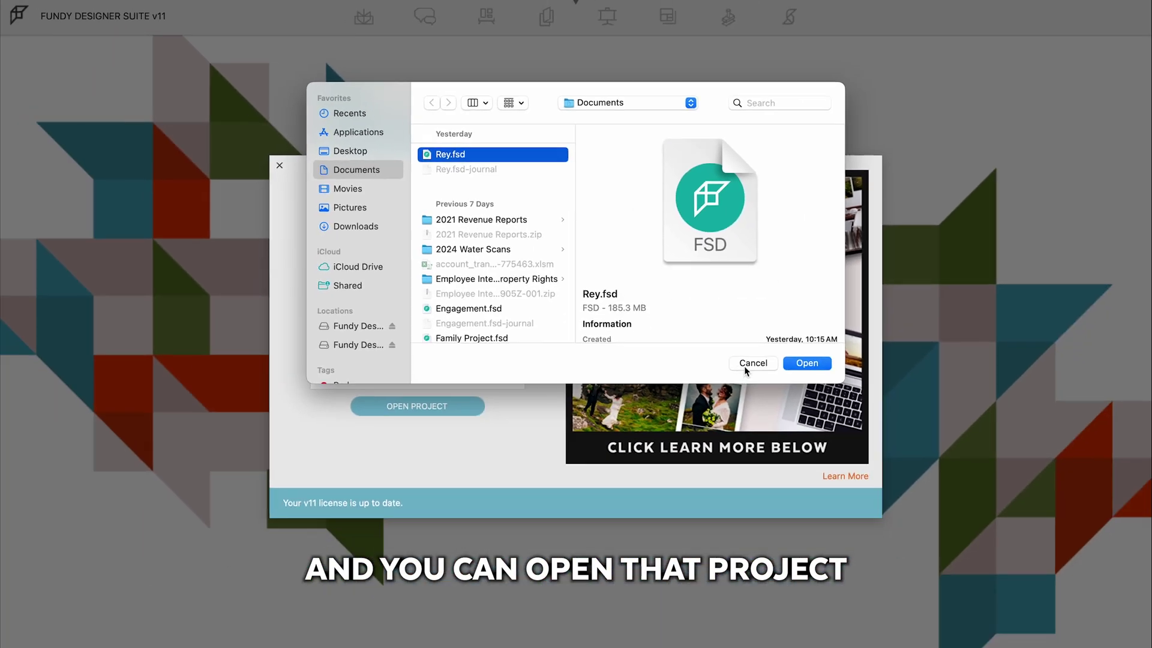
{"action": "left_click", "coordinate": [888, 614]}
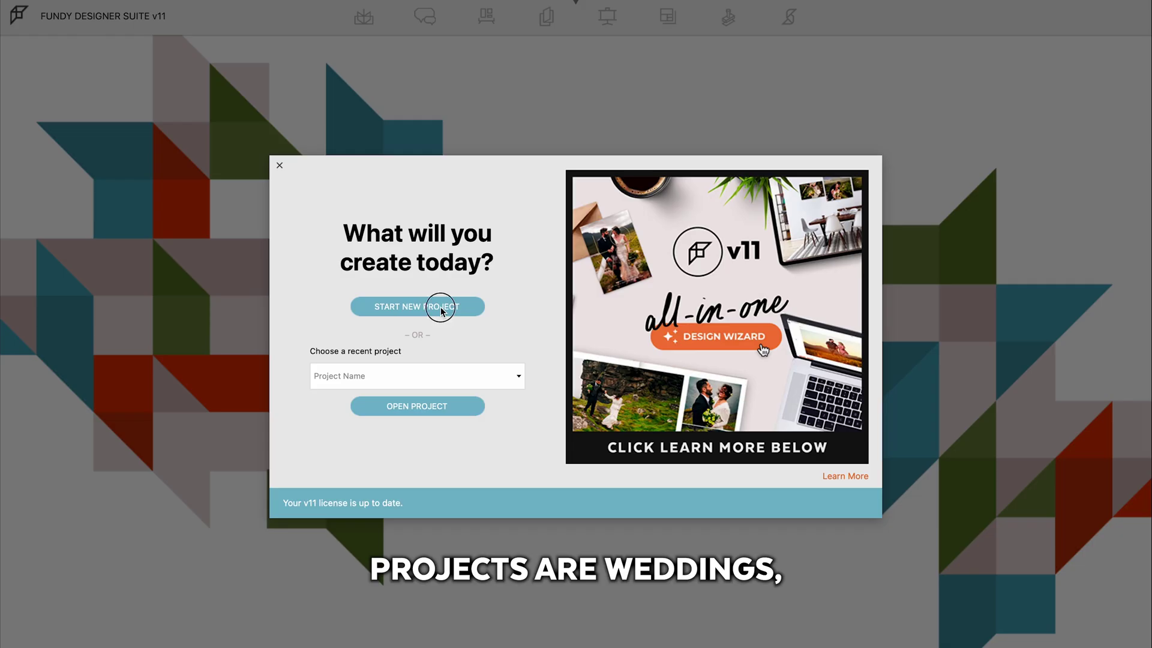
Start a new project named 'Johnson Wedding'.
{"action": "left_click", "coordinate": [595, 283]}
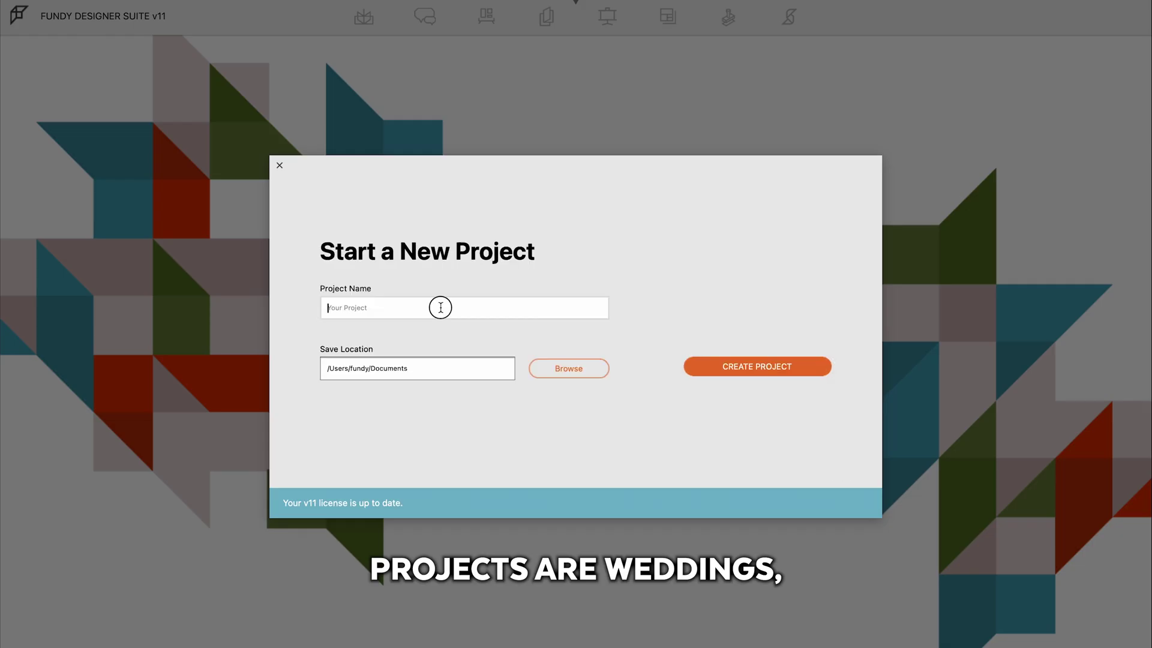
{"action": "left_click", "coordinate": [441, 308]}
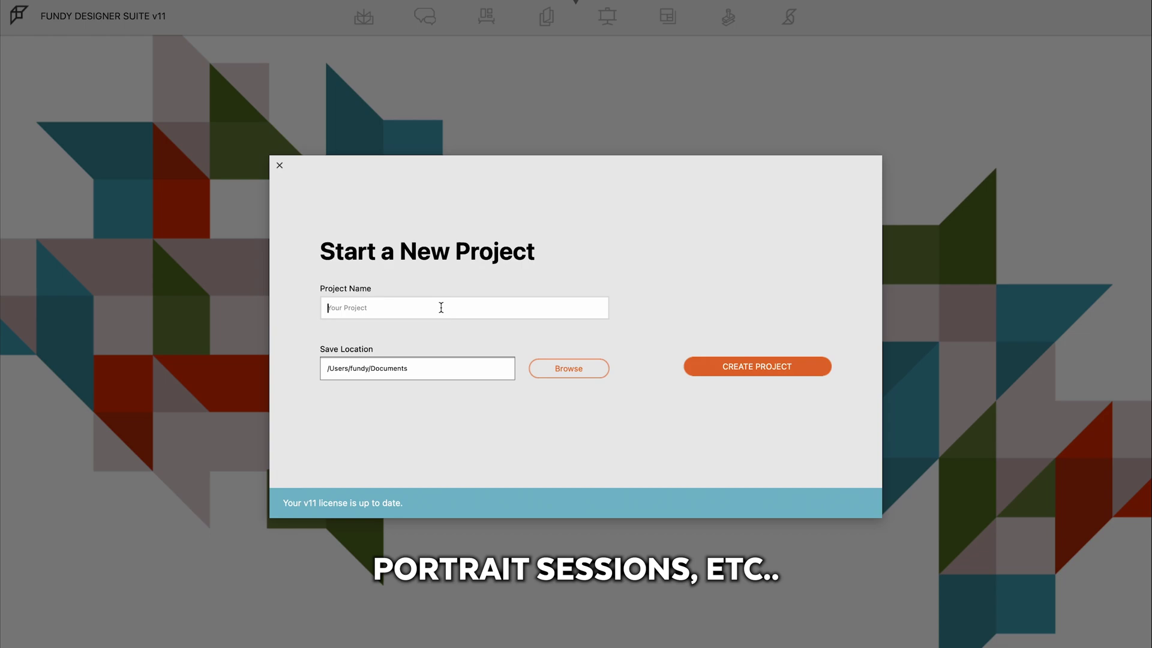
{"action": "type", "text": "Johnson"}
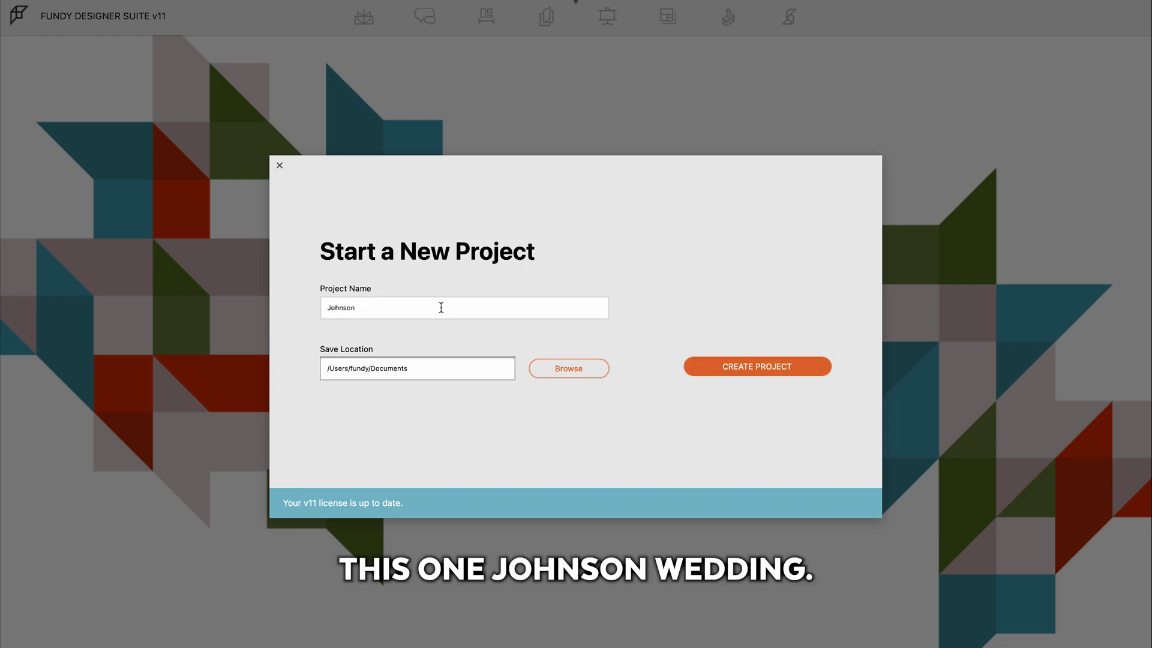
{"action": "type", "text": " Wedding"}
Create the Johnson Wedding project and import its 326 photos from the Pictures > Imaging Videos folder.
{"action": "left_click", "coordinate": [748, 363]}
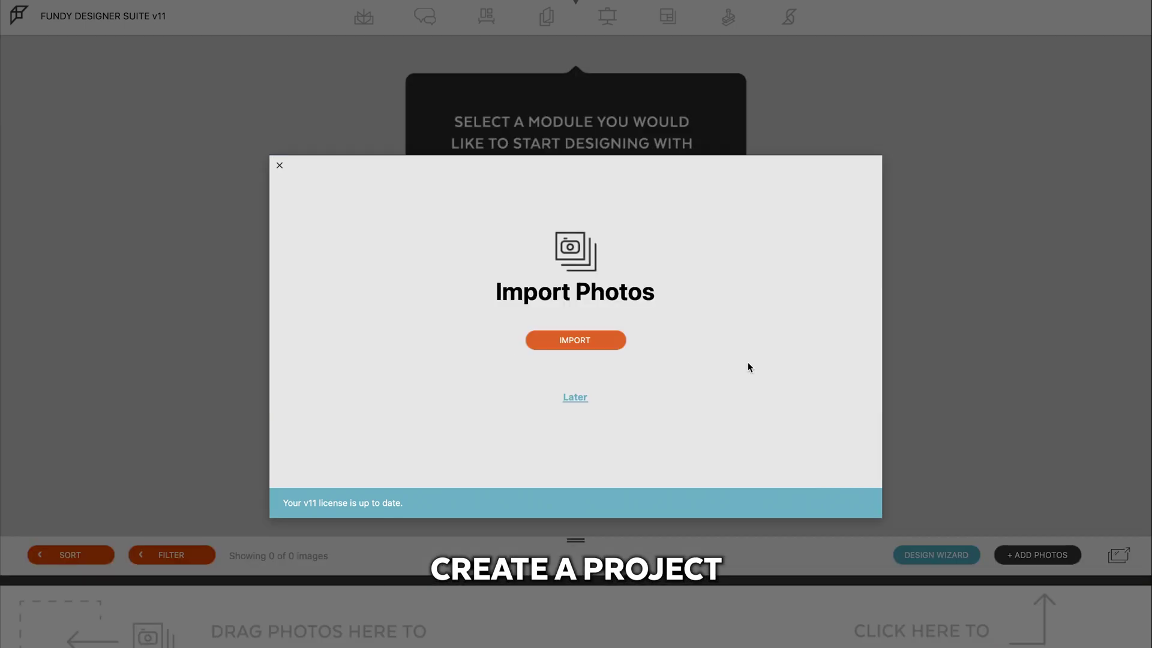
{"action": "left_click", "coordinate": [598, 340]}
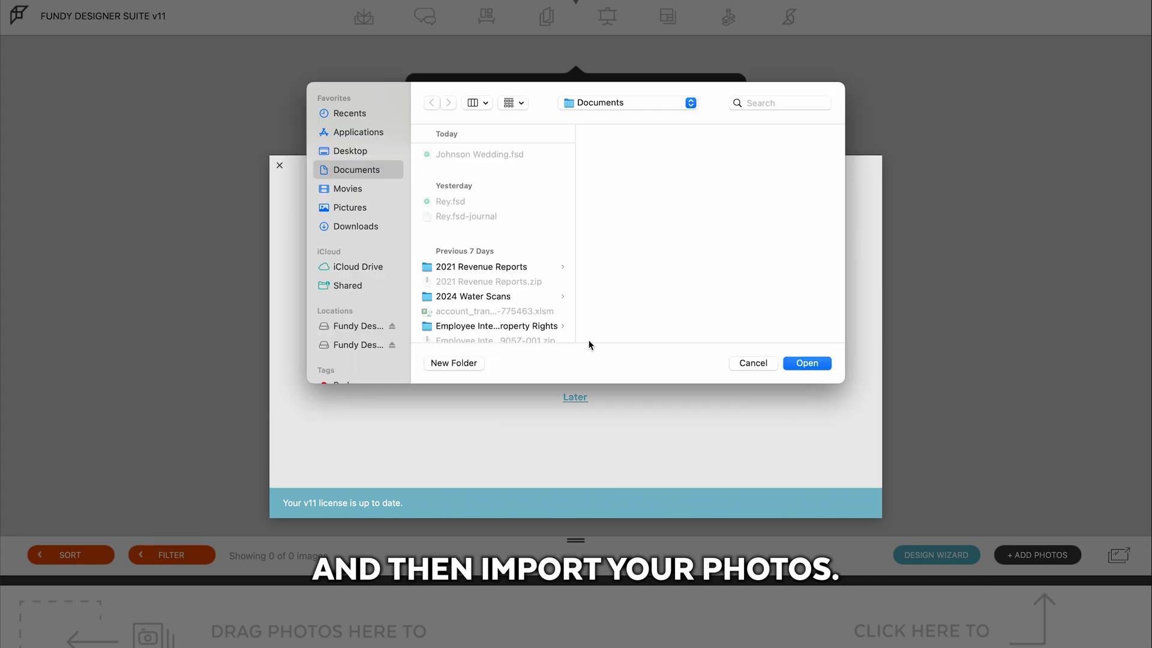
{"action": "left_click", "coordinate": [342, 207]}
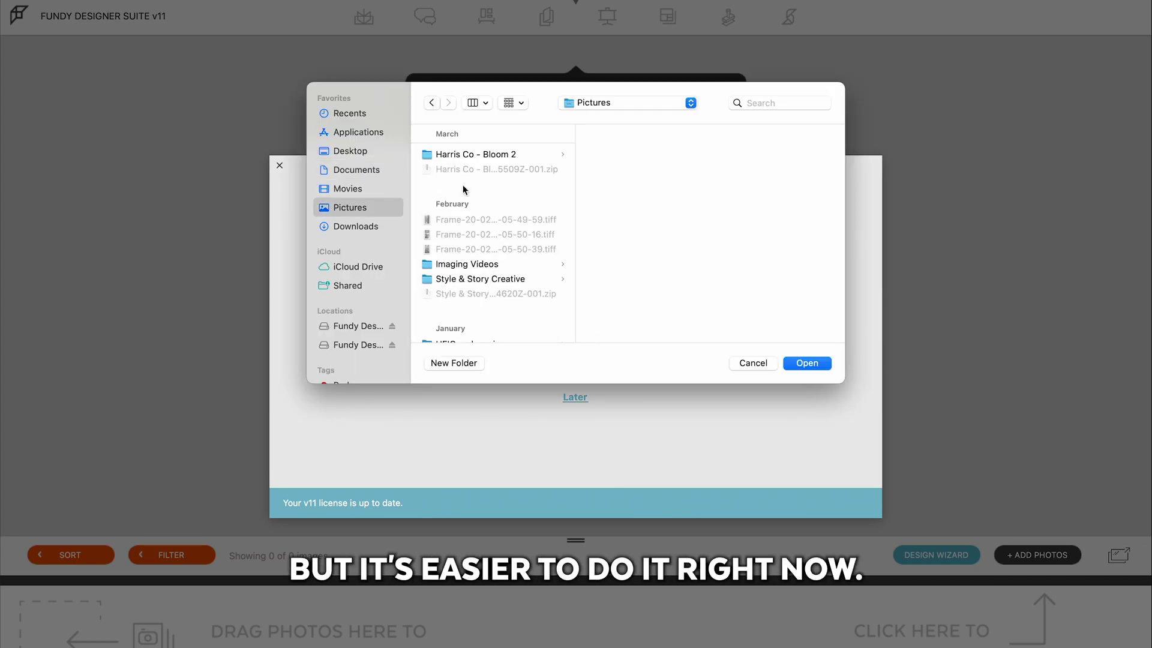
{"action": "scroll", "coordinate": [489, 264], "scroll_direction": "down", "scroll_amount": 1}
{"action": "left_click", "coordinate": [474, 253]}
{"action": "left_click", "coordinate": [807, 363]}
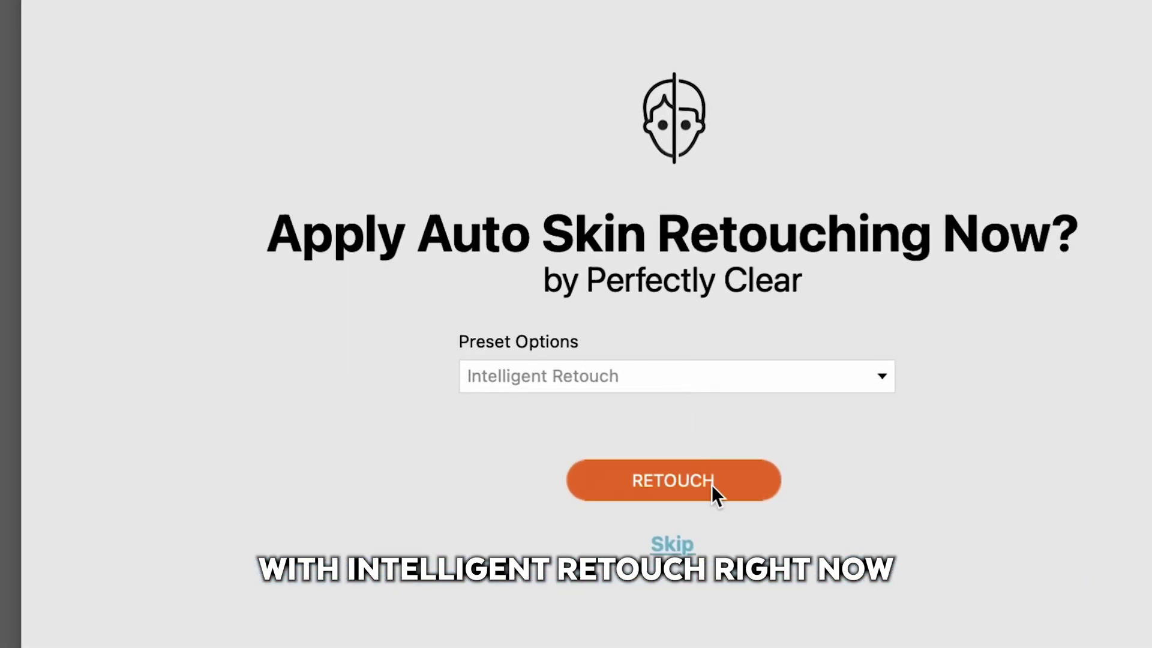
Apply the Intelligent Retouch skin-retouching preset to all imported photos.
{"action": "left_click", "coordinate": [713, 486]}
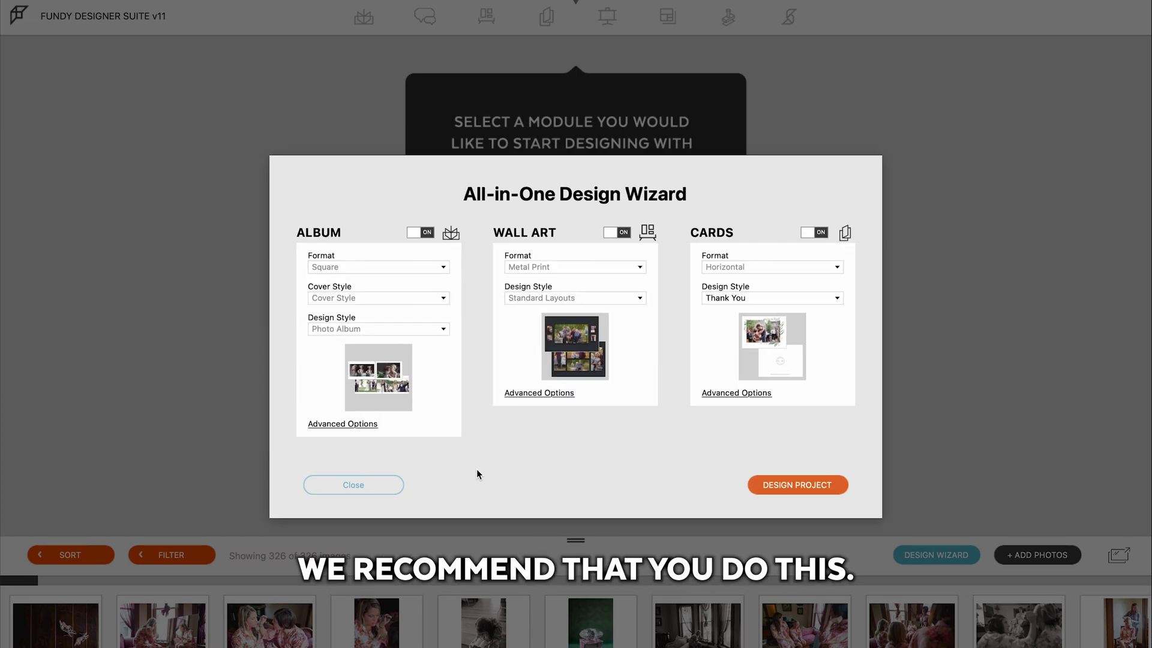
{"action": "left_click", "coordinate": [351, 424]}
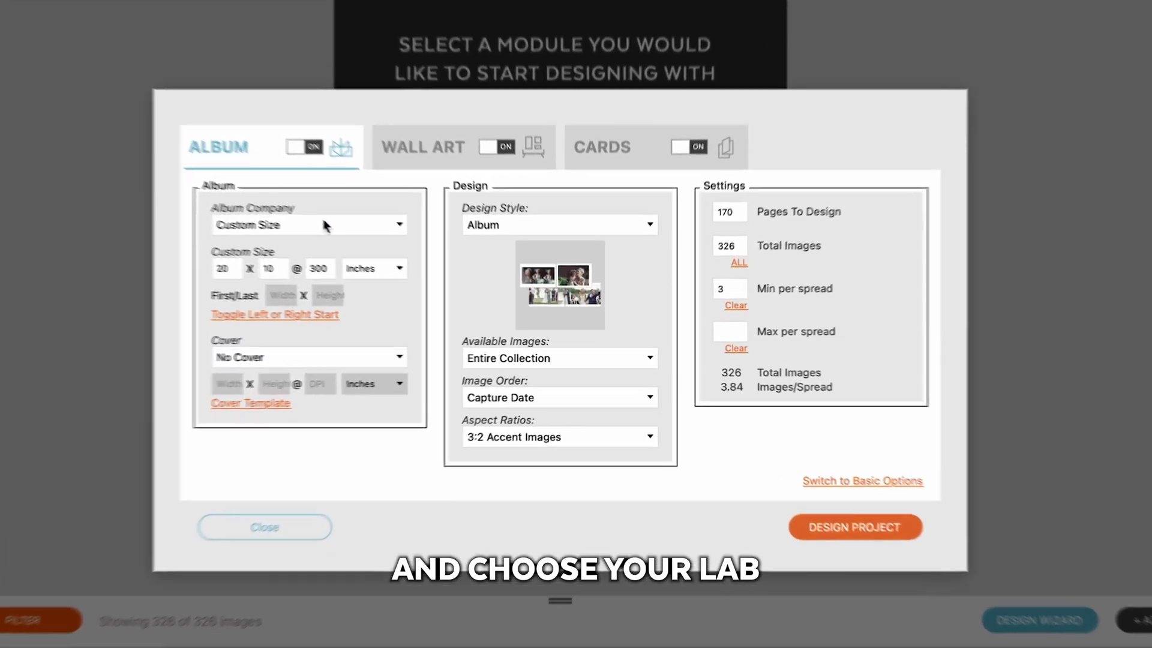
{"action": "left_click", "coordinate": [401, 257]}
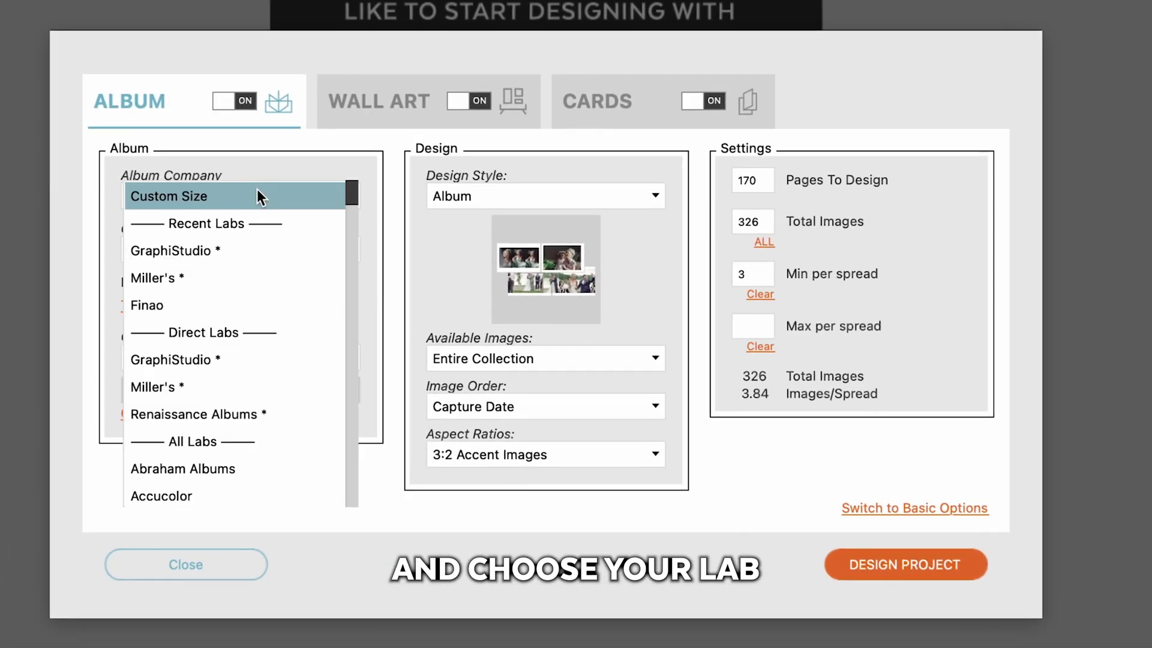
{"action": "key", "text": "Escape"}
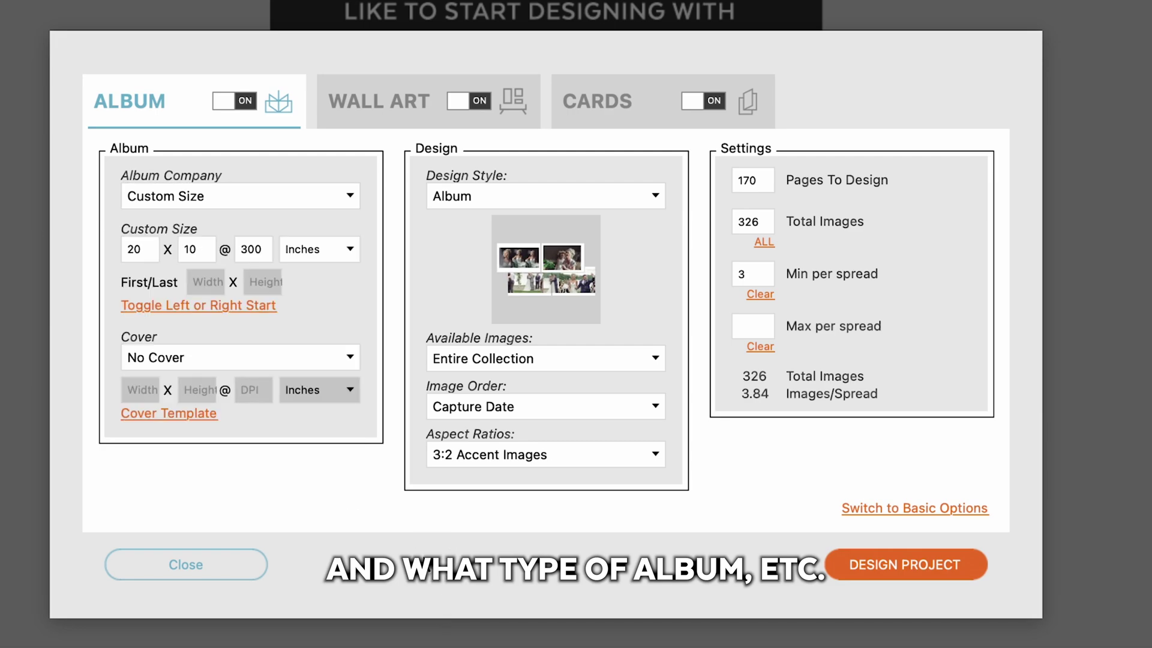
{"action": "left_click", "coordinate": [840, 508]}
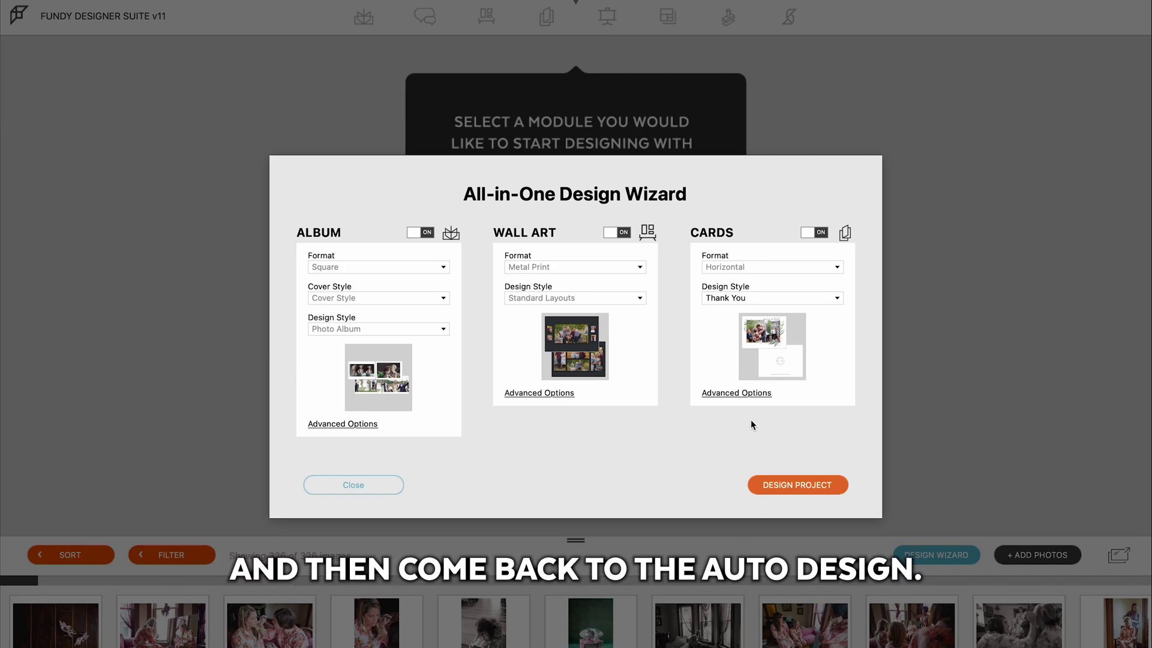
{"action": "left_click", "coordinate": [356, 486]}
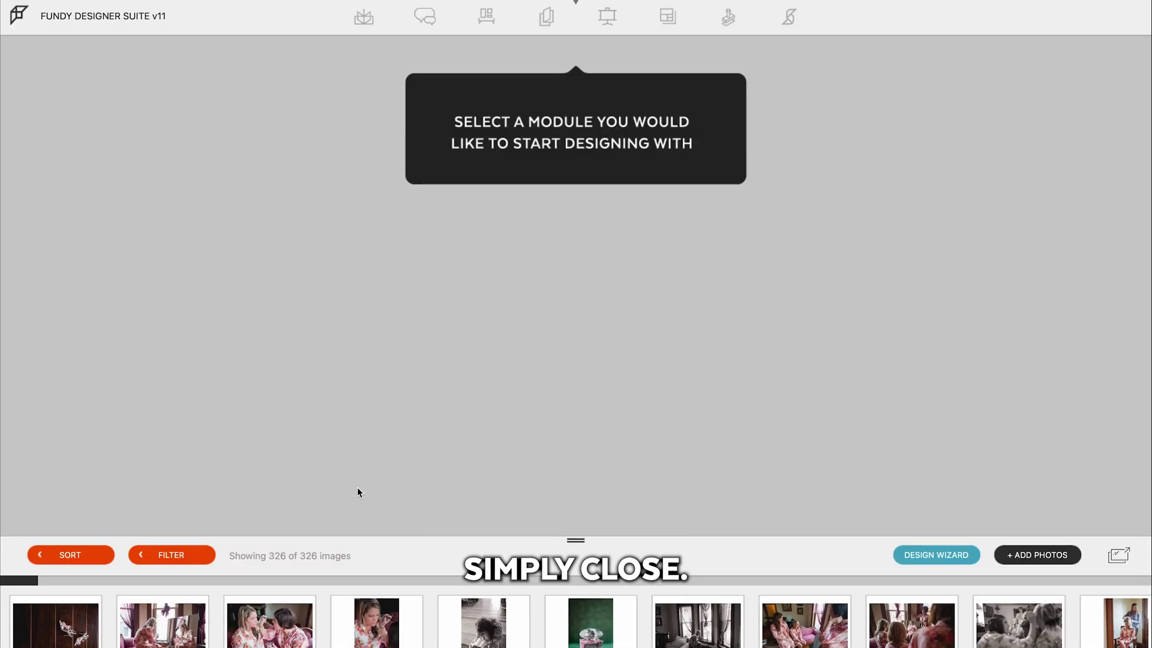
{"action": "left_click", "coordinate": [942, 552]}
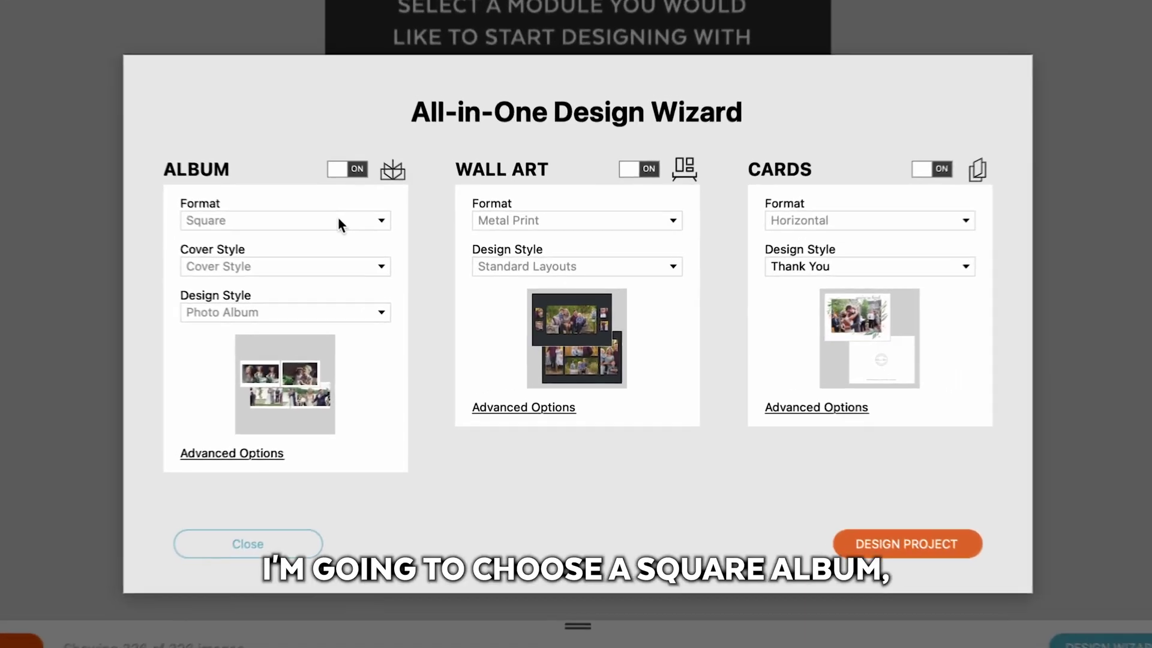
Set the album to Square format with a Cutout cover and Photo Album design style.
{"action": "left_click", "coordinate": [415, 267]}
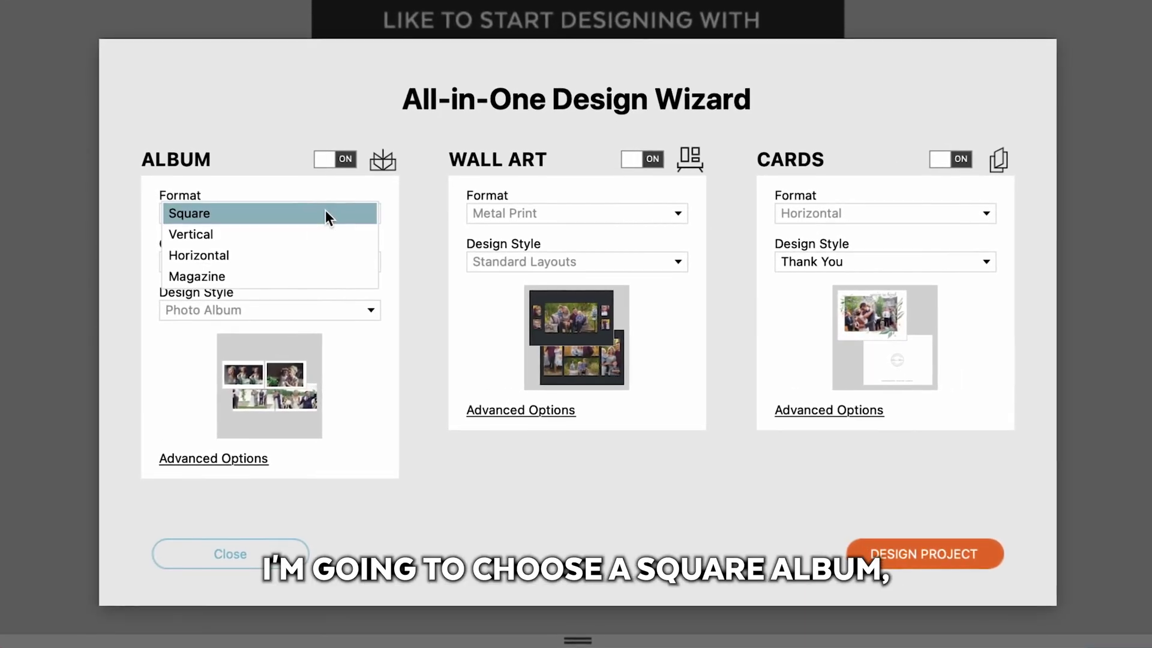
{"action": "left_click", "coordinate": [415, 266]}
{"action": "left_click", "coordinate": [309, 261]}
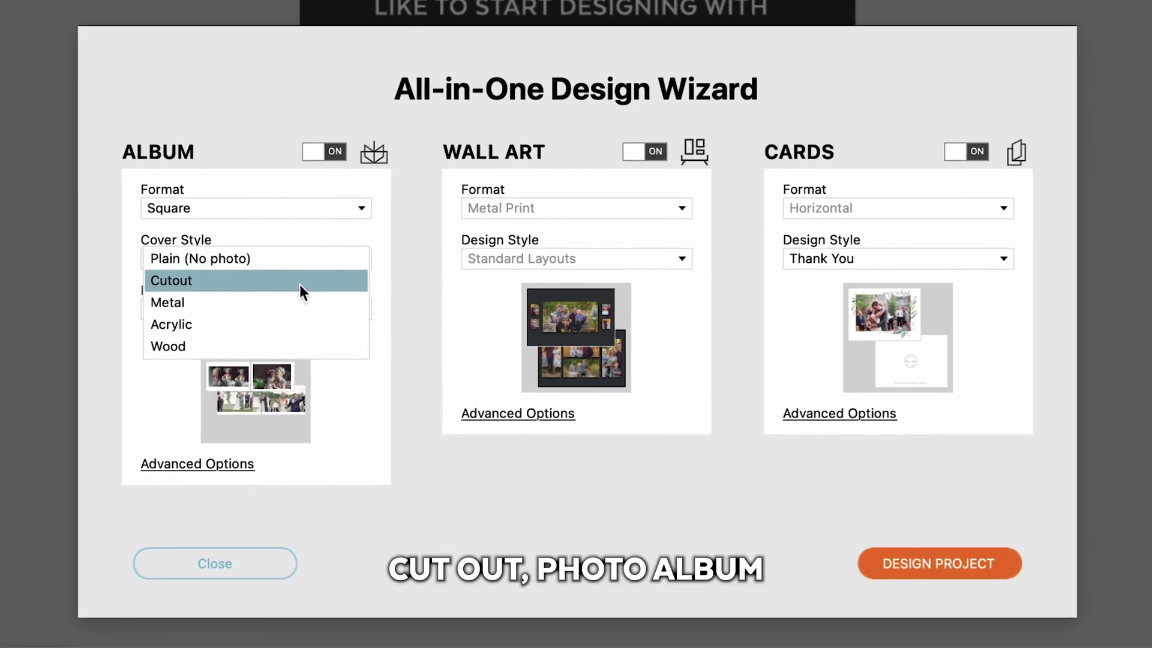
{"action": "left_click", "coordinate": [307, 282]}
{"action": "left_click", "coordinate": [294, 309]}
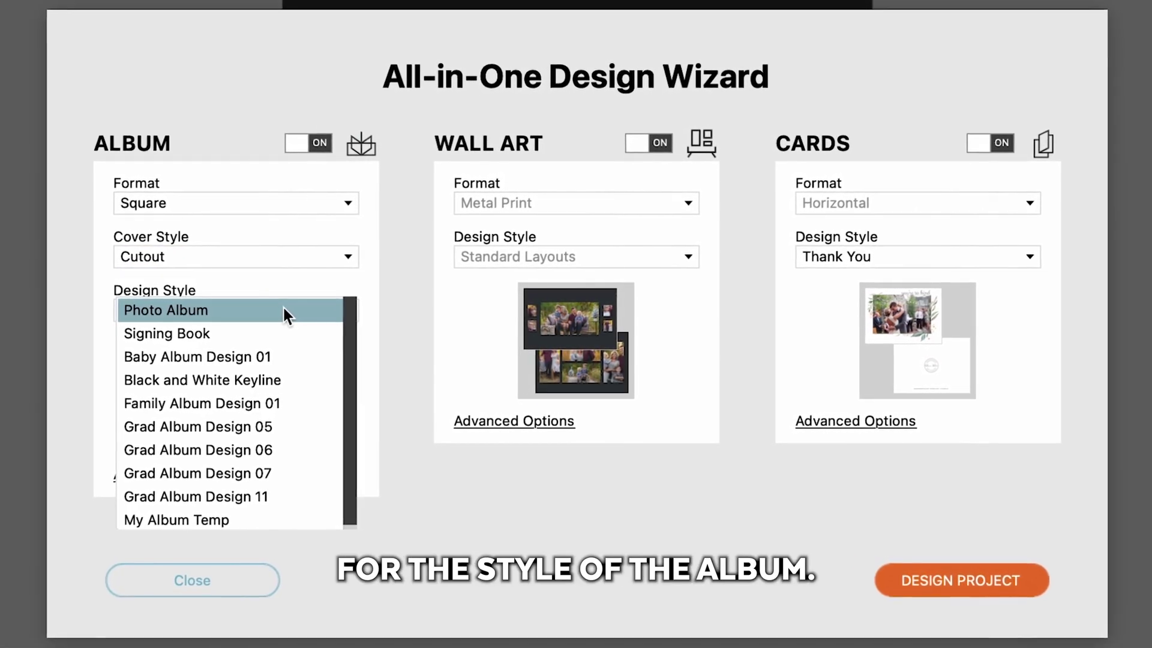
{"action": "left_click", "coordinate": [284, 309]}
Set wall art to 1.5" Gallery Wrap with Designs That Sell, keep Thank You cards, and auto-design.
{"action": "left_click", "coordinate": [528, 203]}
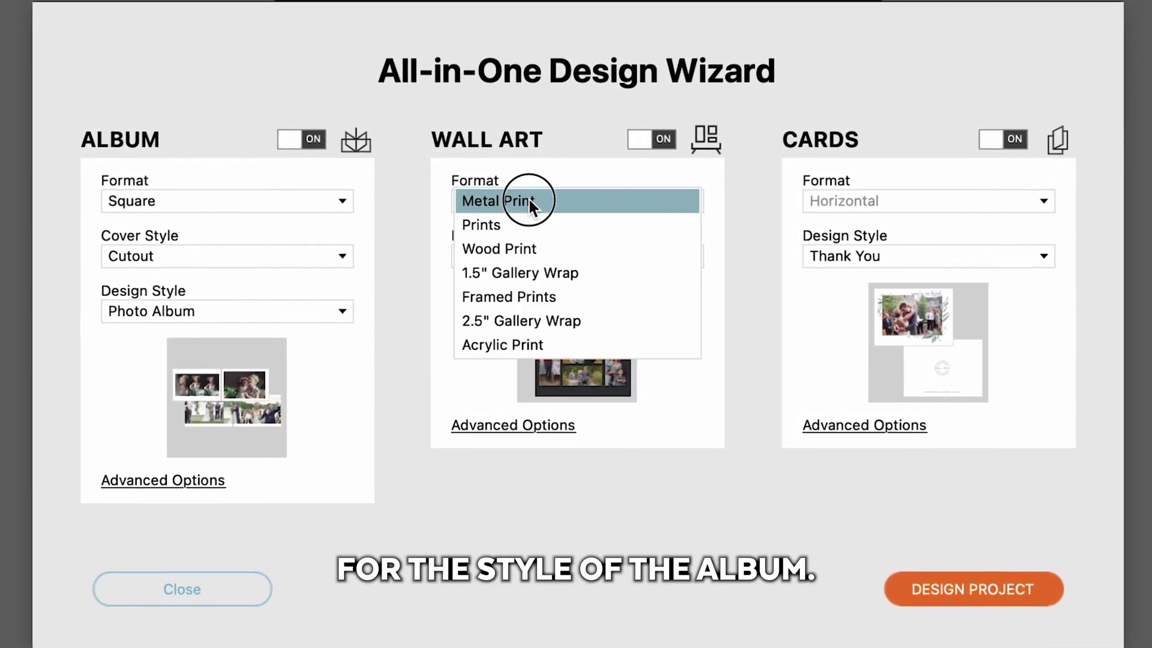
{"action": "left_click", "coordinate": [555, 272]}
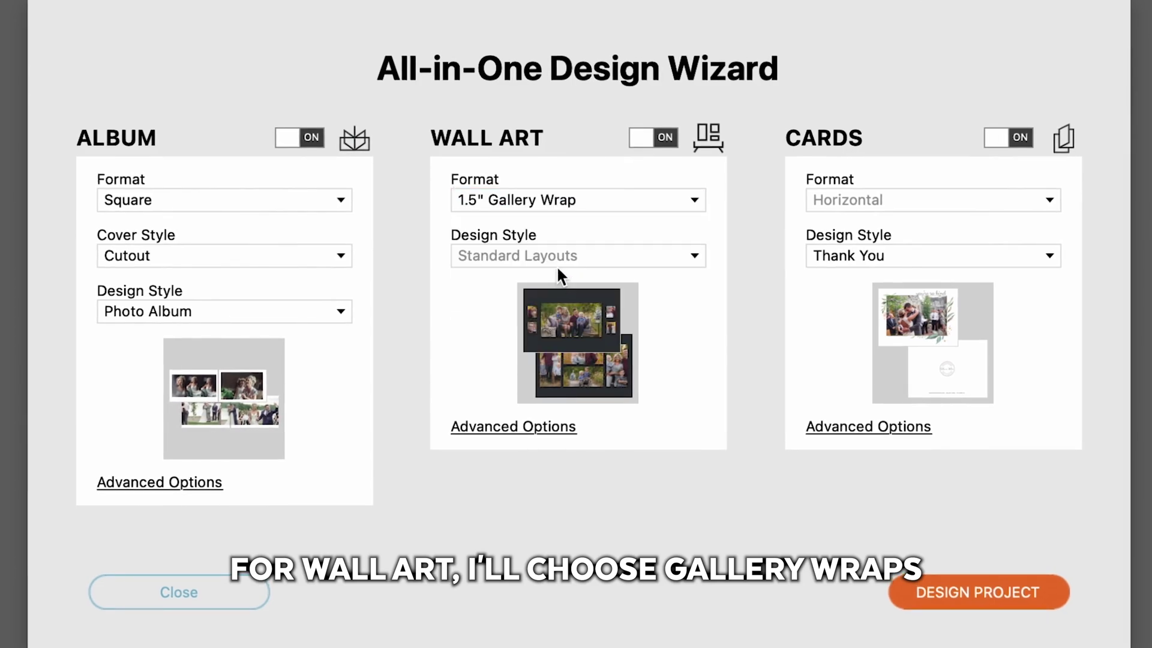
{"action": "left_click", "coordinate": [557, 257]}
{"action": "left_click", "coordinate": [568, 278]}
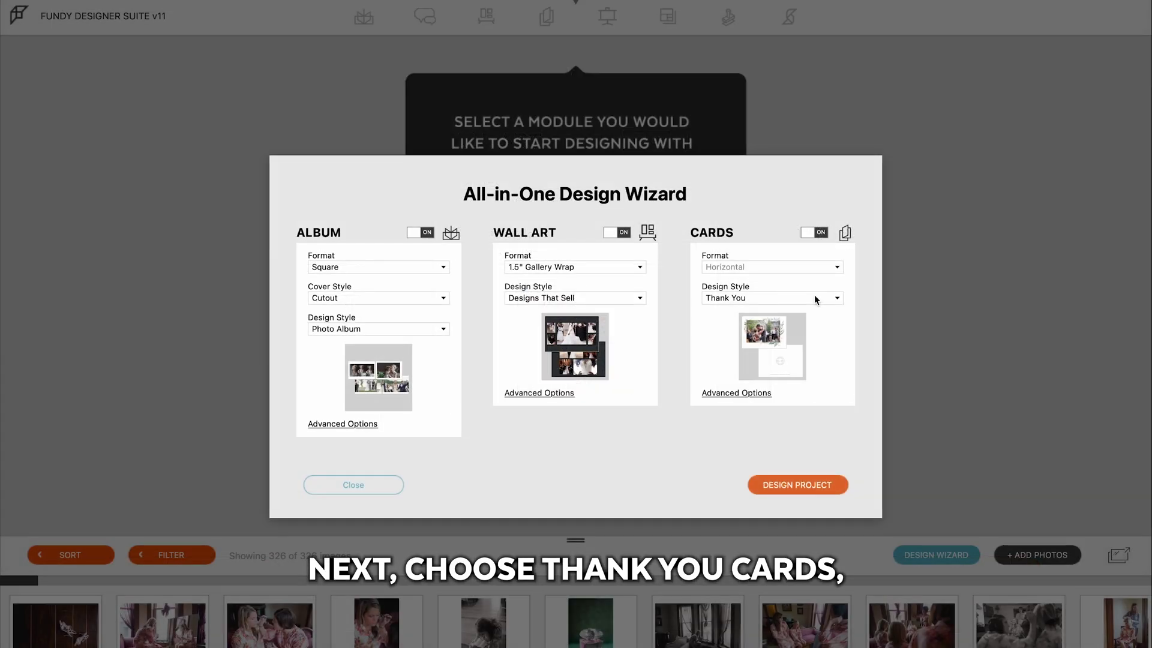
{"action": "left_click", "coordinate": [985, 253]}
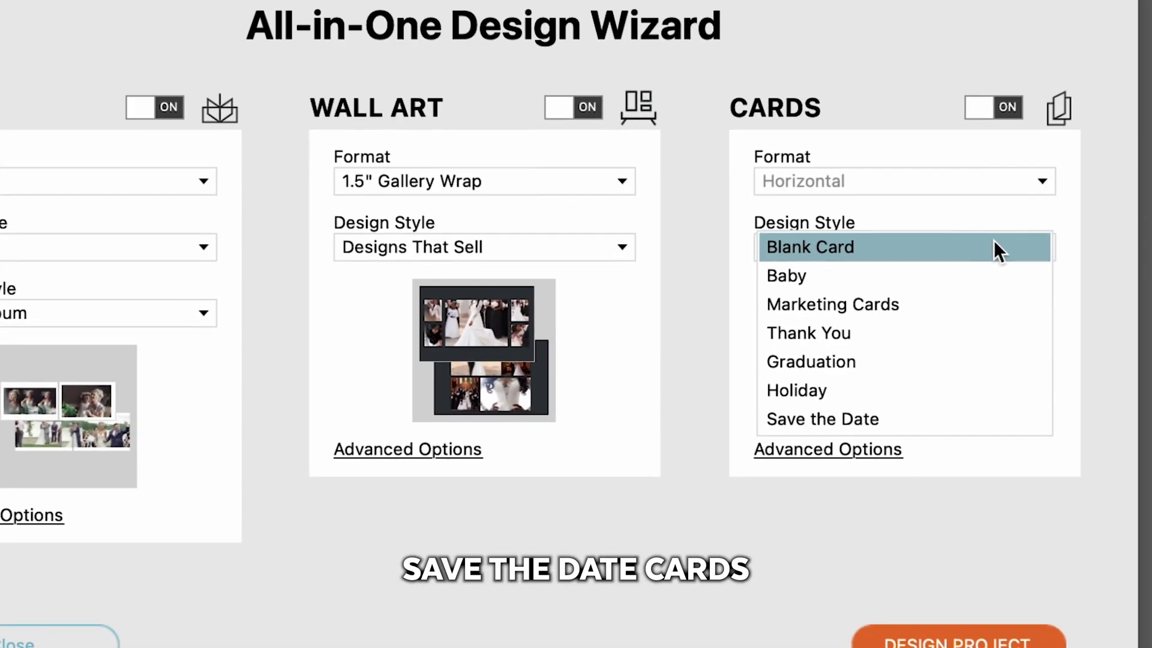
{"action": "left_click", "coordinate": [814, 298]}
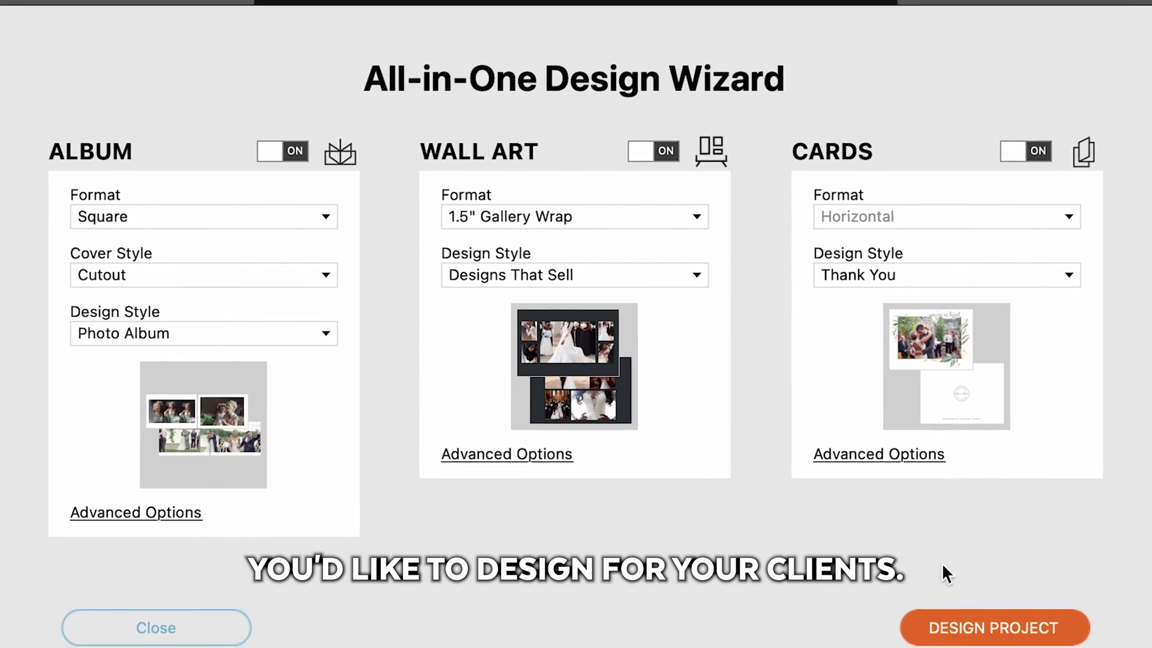
{"action": "left_click", "coordinate": [1024, 631]}
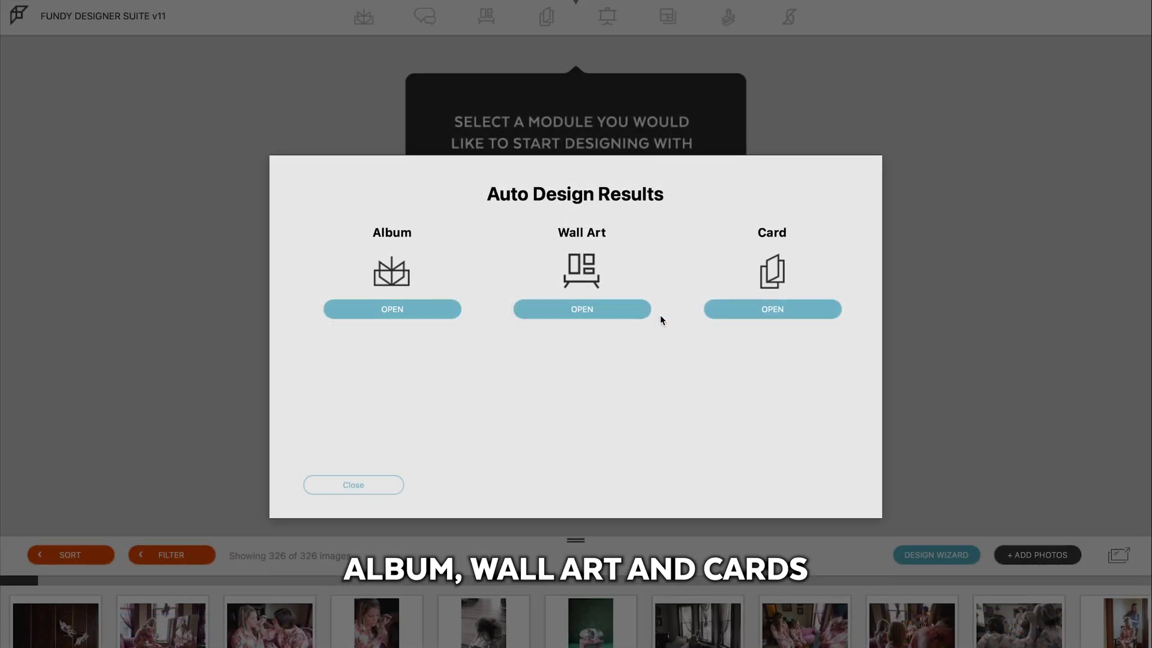
Swap and reshuffle the photos on Pages 17-18, then give them a new group-photo layout.
{"action": "left_click", "coordinate": [404, 309]}
{"action": "left_click_drag", "start_coordinate": [503, 423], "coordinate": [222, 436]}
{"action": "left_click", "coordinate": [361, 436]}
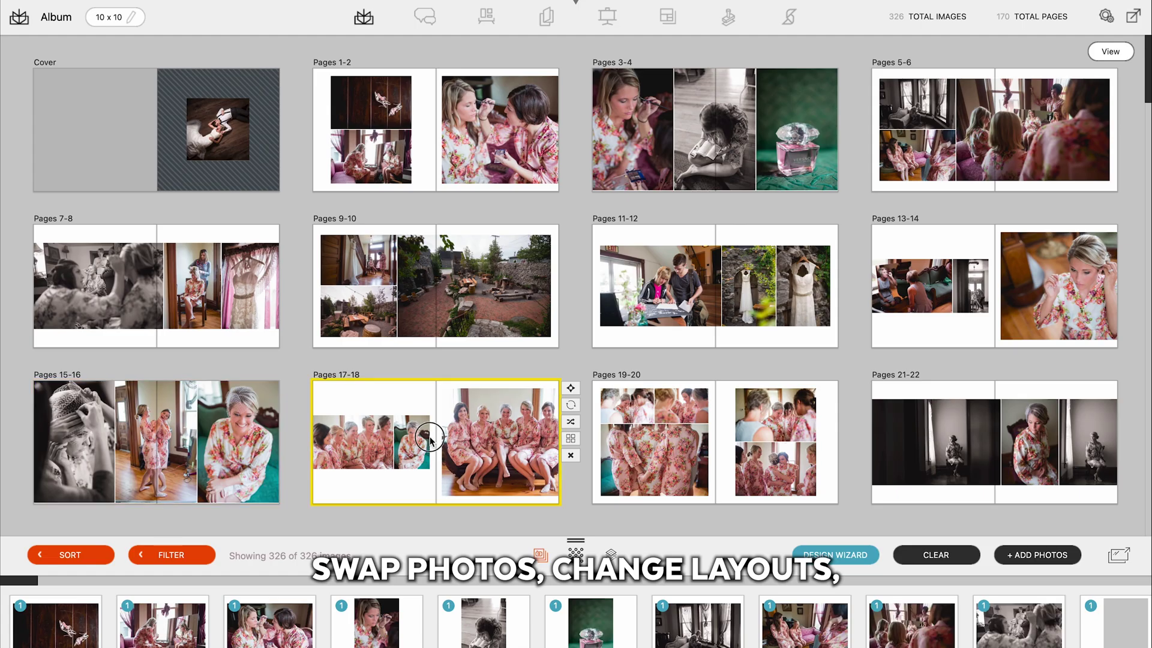
{"action": "left_click", "coordinate": [570, 424]}
{"action": "left_click", "coordinate": [569, 424]}
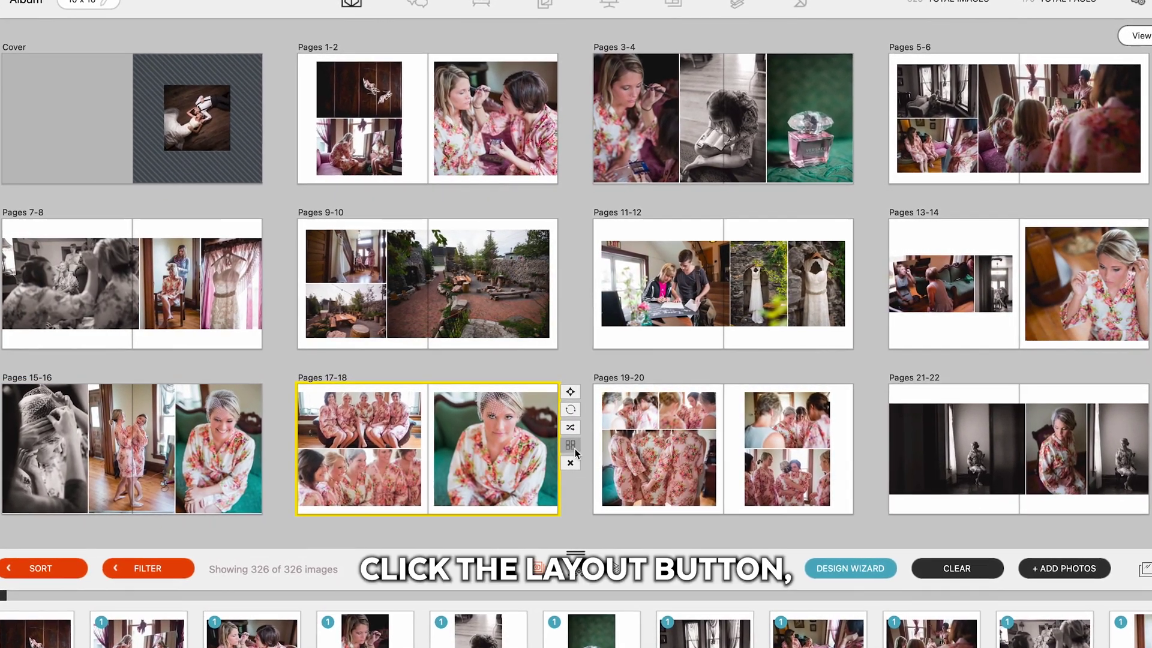
{"action": "left_click", "coordinate": [570, 447]}
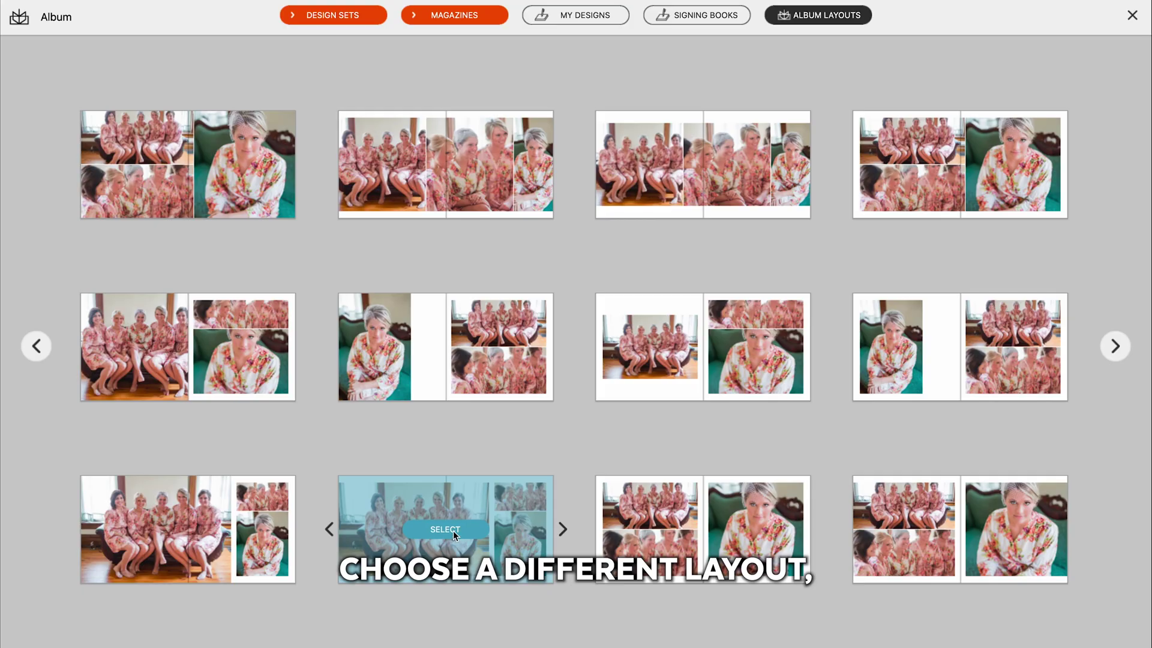
{"action": "left_click", "coordinate": [454, 534]}
Widen the dress photo on Pages 11-12 by dragging the photo divider left.
{"action": "double_click", "coordinate": [664, 297]}
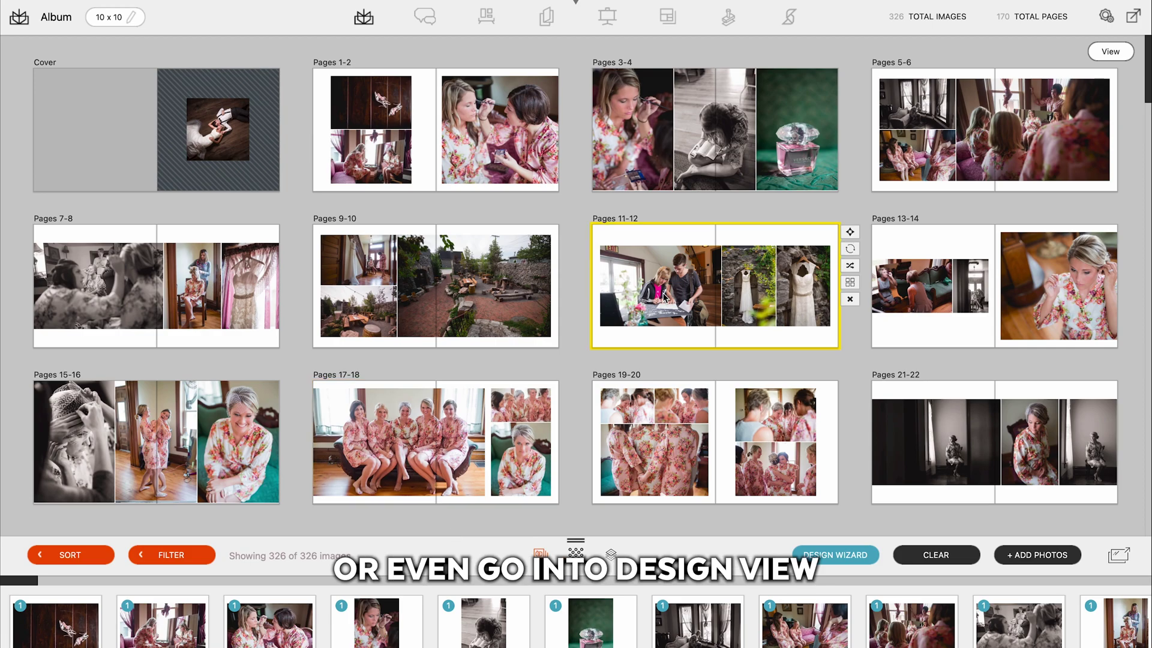
{"action": "left_click_drag", "start_coordinate": [598, 323], "coordinate": [380, 327]}
{"action": "left_click", "coordinate": [346, 329]}
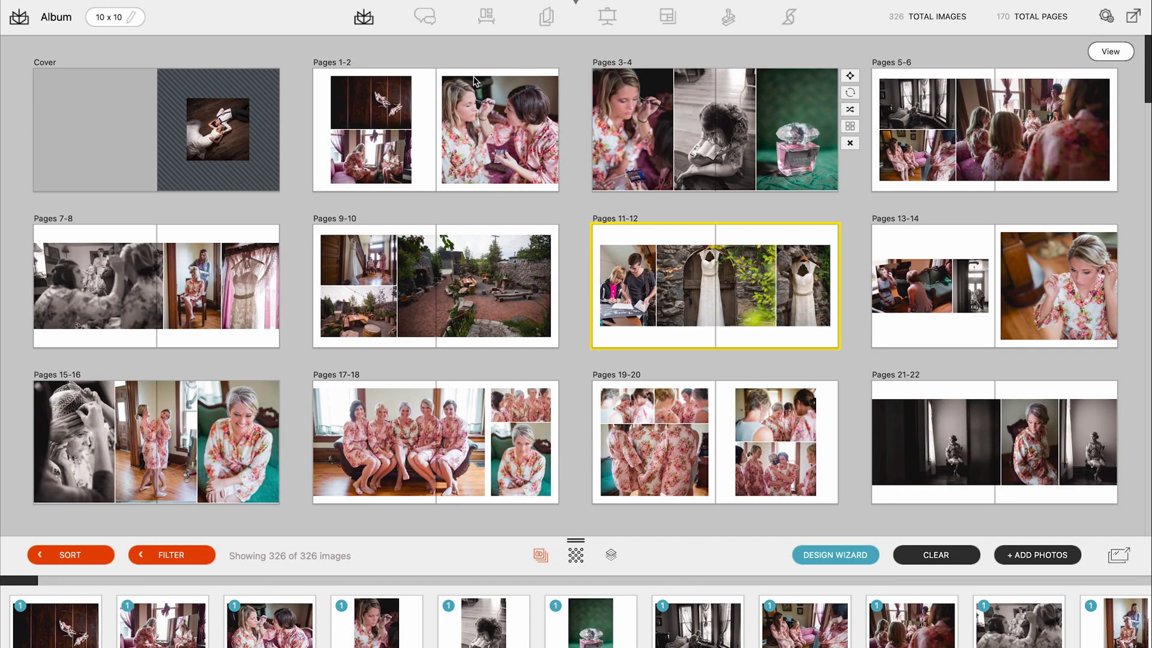
{"action": "left_click", "coordinate": [1111, 51]}
Browse the Wall Art rooms and open Room 13.
{"action": "left_click", "coordinate": [486, 17]}
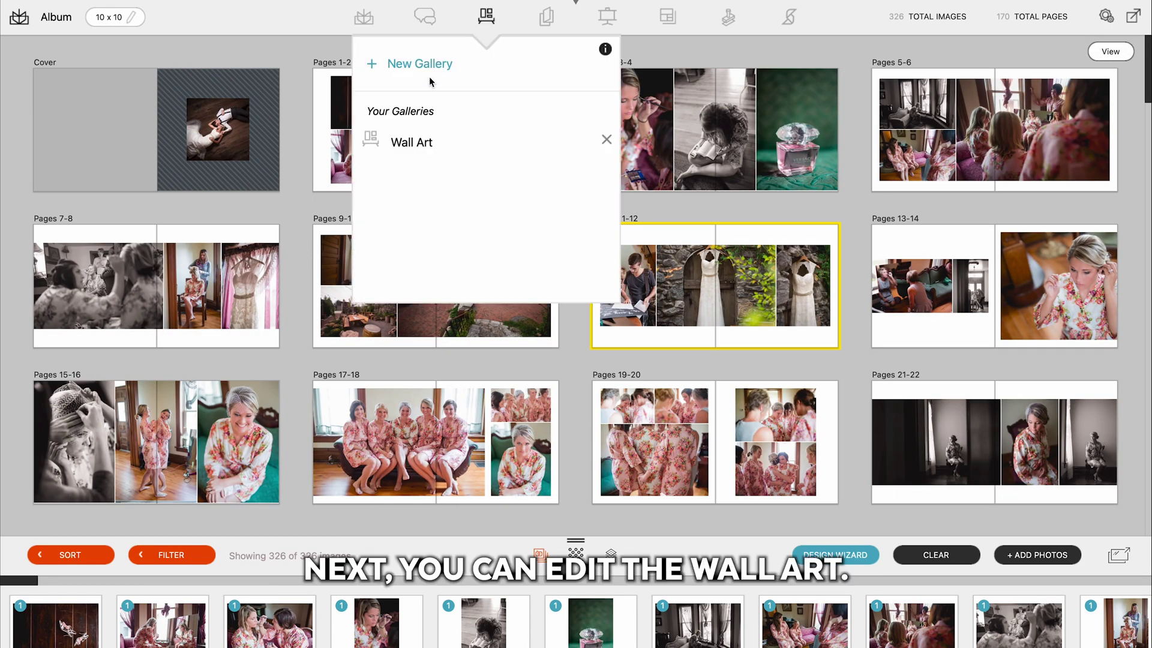
{"action": "left_click", "coordinate": [411, 142]}
{"action": "scroll", "coordinate": [445, 147], "scroll_direction": "down", "scroll_amount": 2}
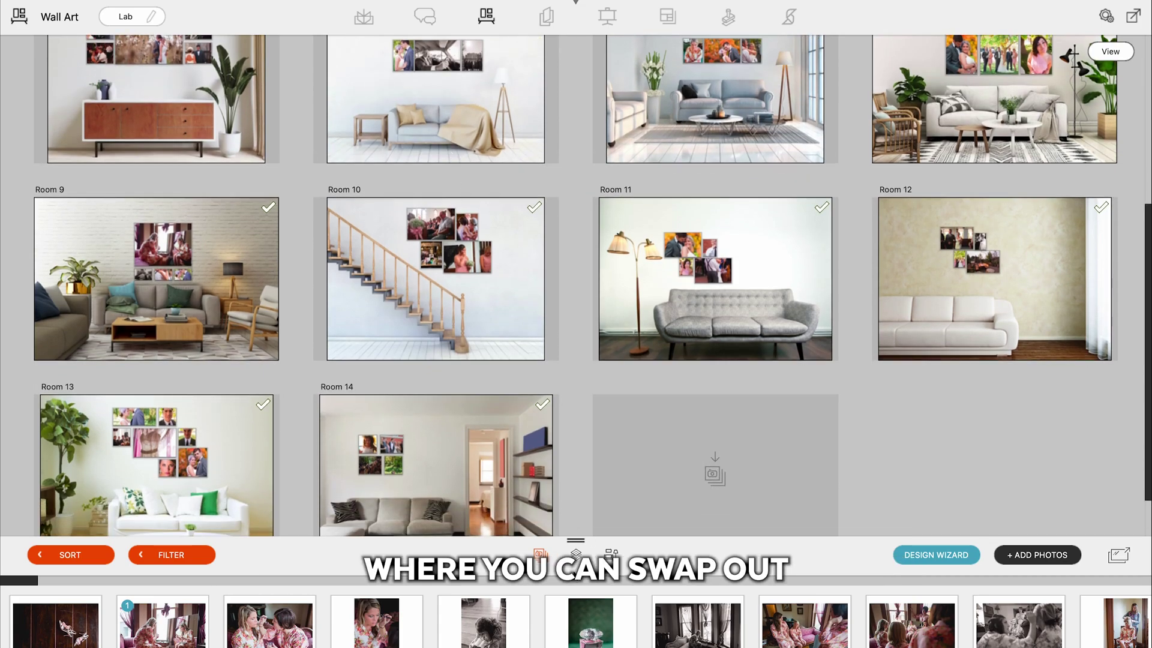
{"action": "double_click", "coordinate": [225, 470]}
Open the 7 x 5 thank-you card 'Card 2' for editing.
{"action": "left_click", "coordinate": [547, 17]}
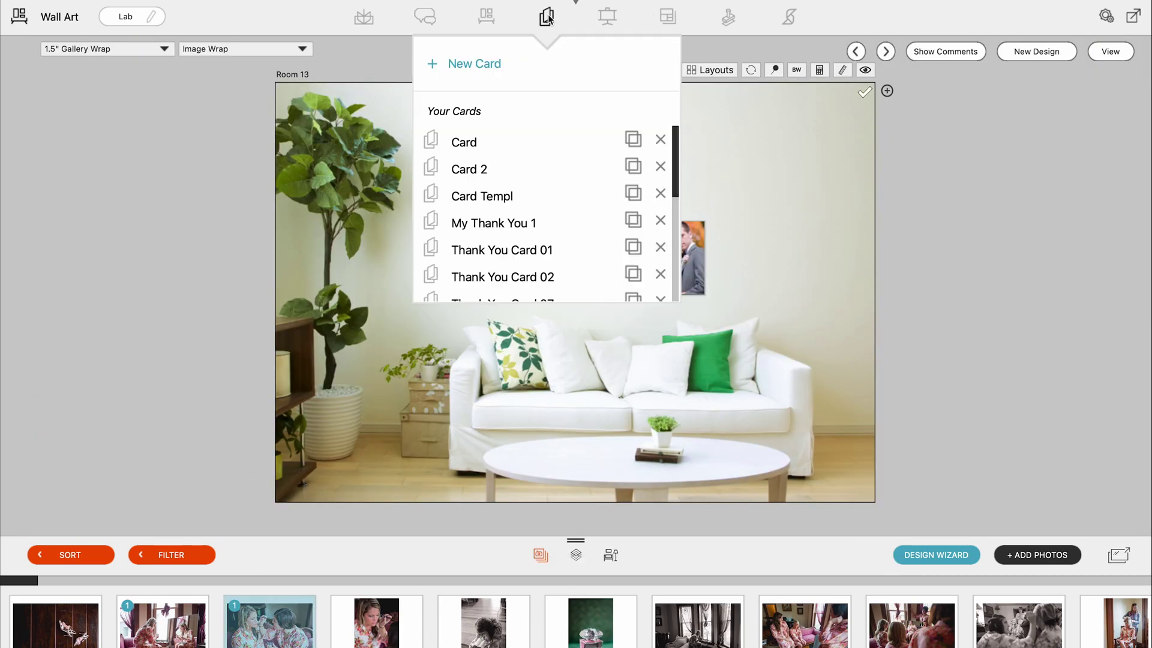
{"action": "left_click", "coordinate": [472, 169]}
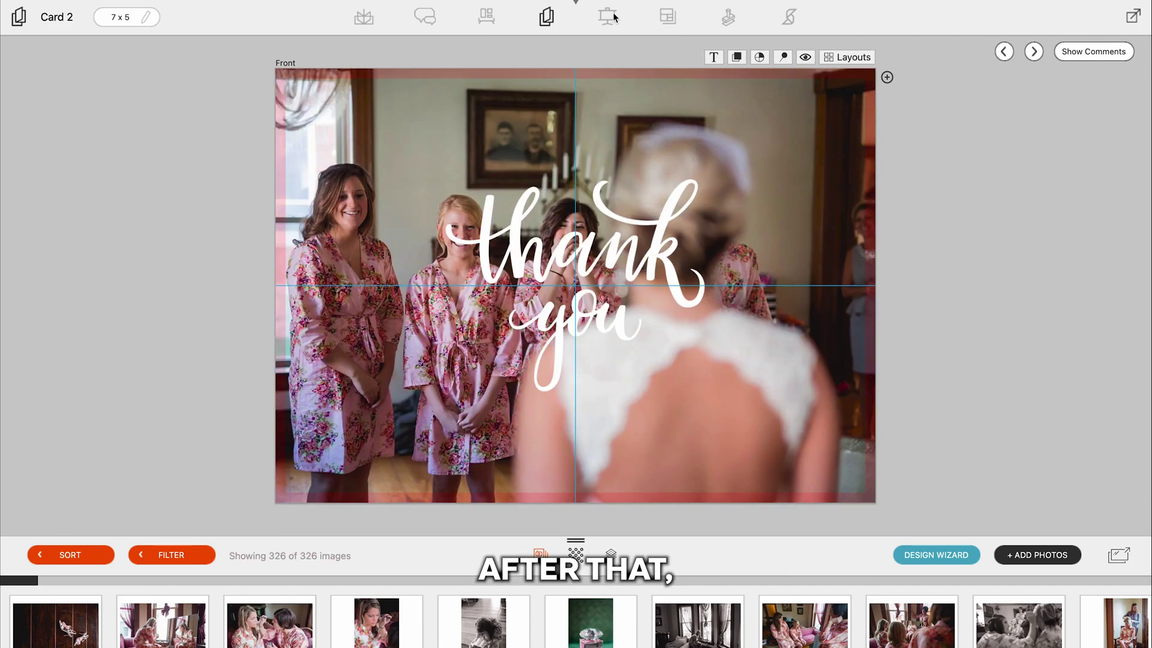
{"action": "left_click", "coordinate": [615, 17]}
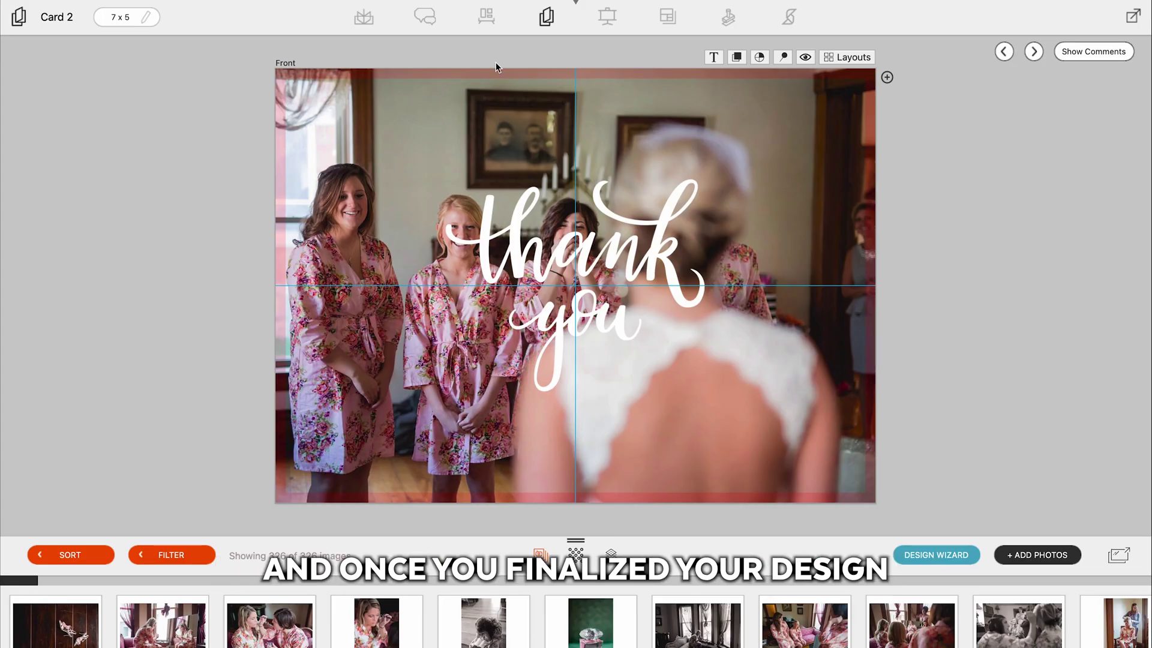
Create a new proof named 'Proof' with its preview image set to Album Only.
{"action": "left_click", "coordinate": [431, 18]}
{"action": "left_click", "coordinate": [368, 71]}
{"action": "type", "text": "P"}
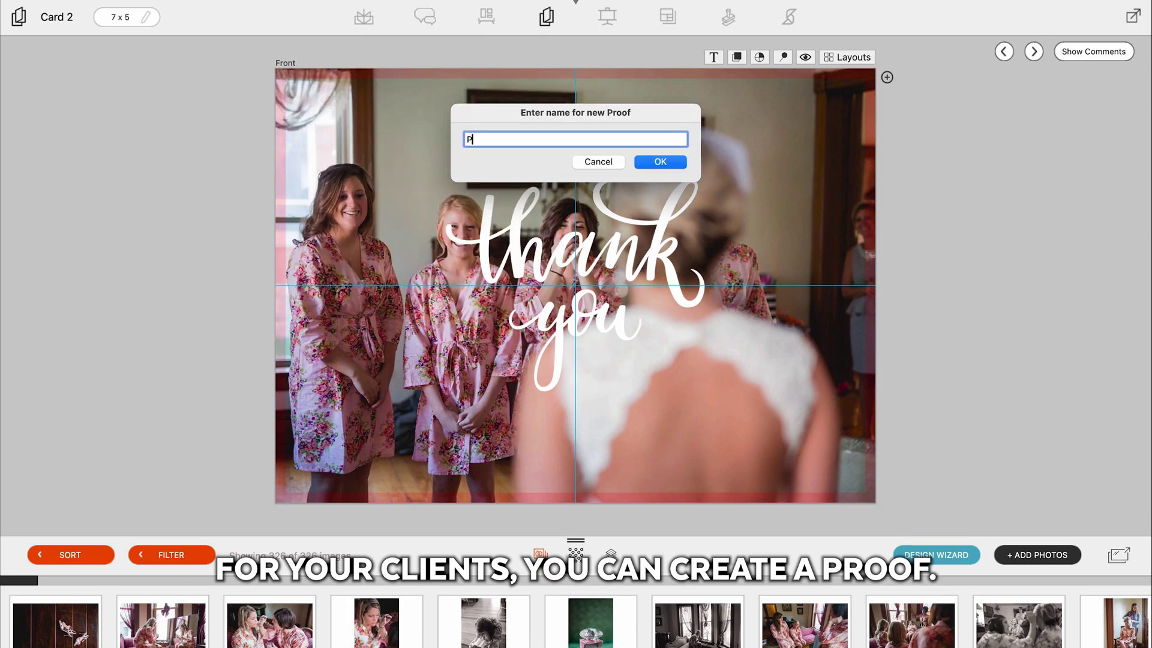
{"action": "type", "text": "roof"}
{"action": "left_click", "coordinate": [650, 163]}
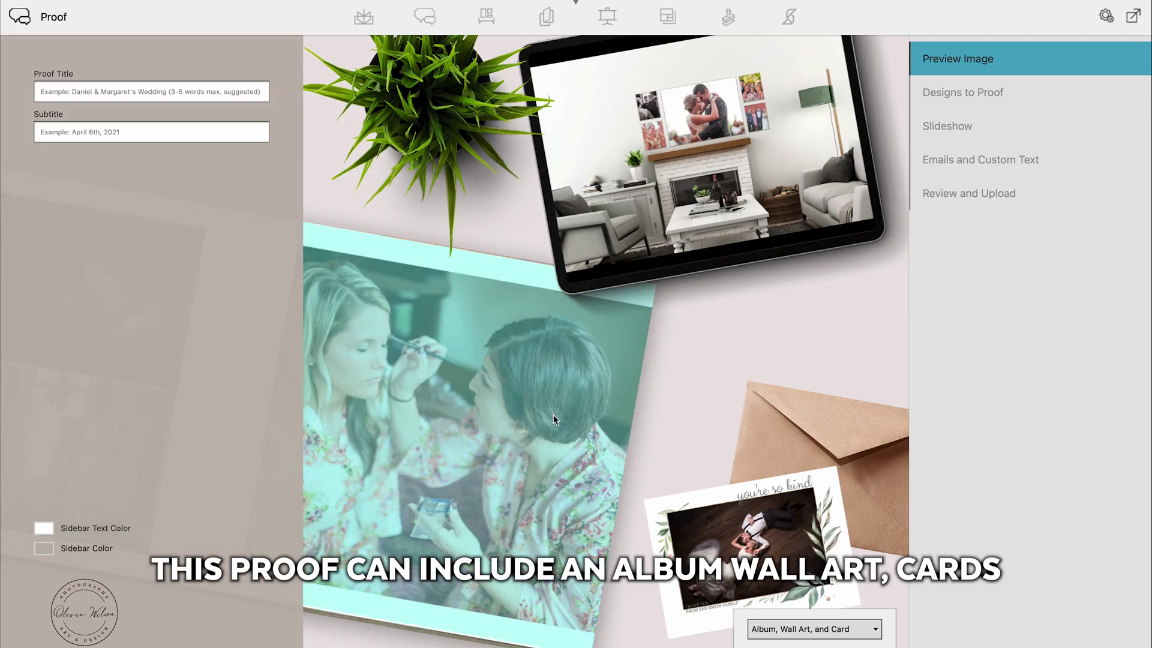
{"action": "left_click", "coordinate": [796, 634]}
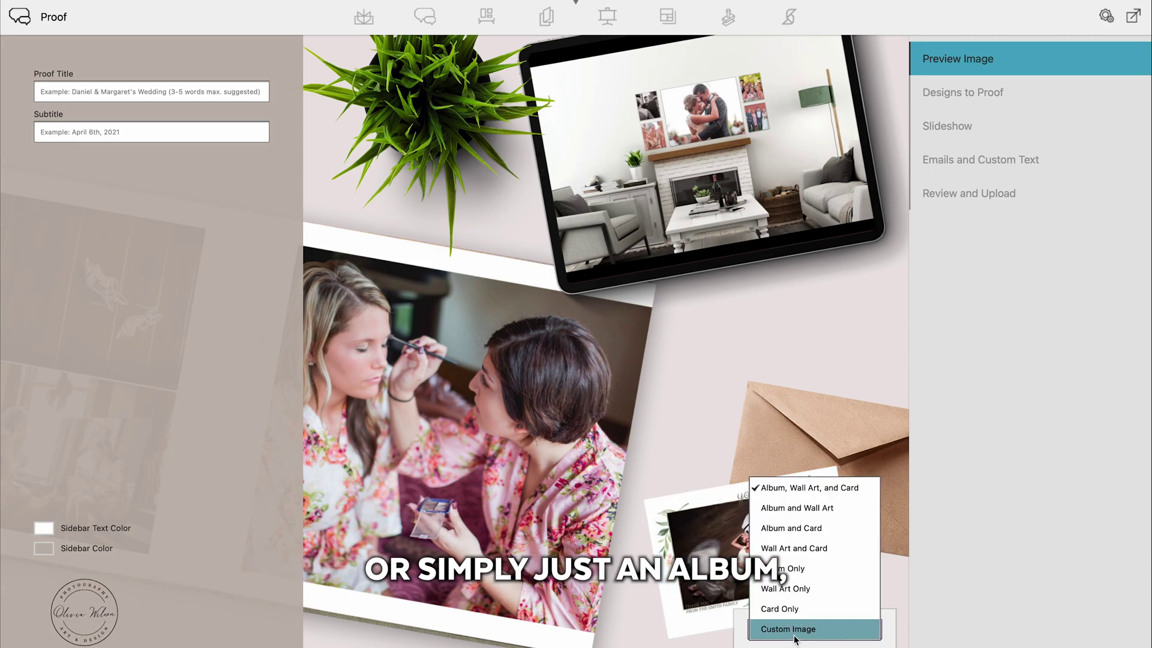
{"action": "left_click", "coordinate": [815, 568]}
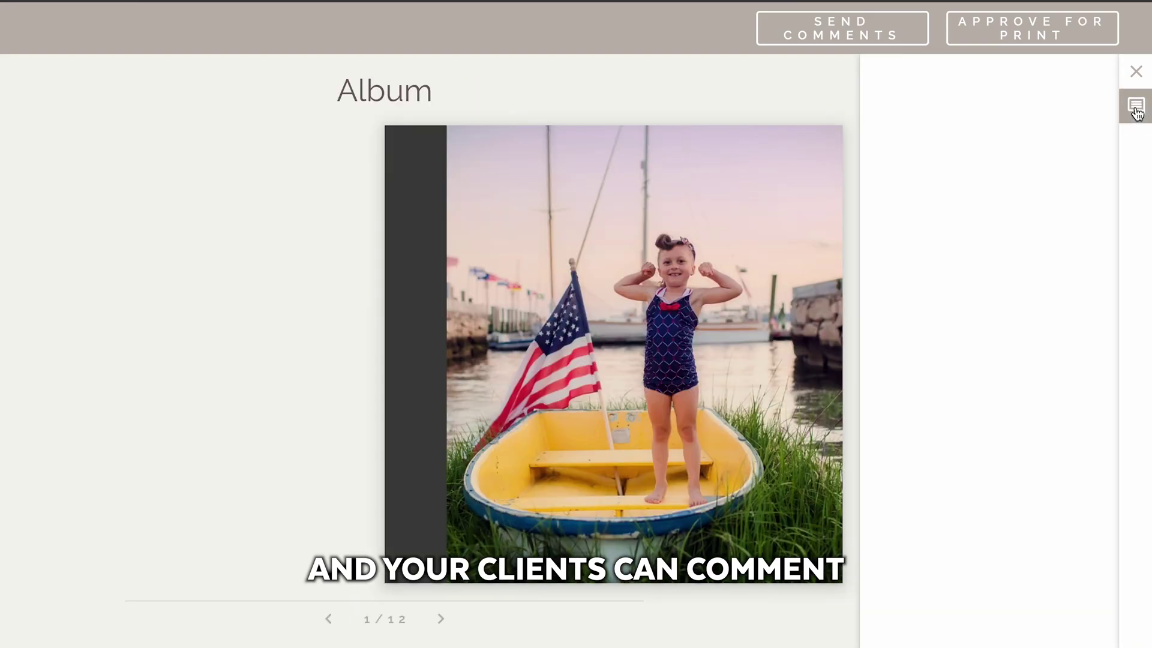
Comment 'Can we get a cover image with both girls on it?' on the cover girl, then go to page 2.
{"action": "left_click", "coordinate": [661, 315]}
{"action": "type", "text": "Ca"}
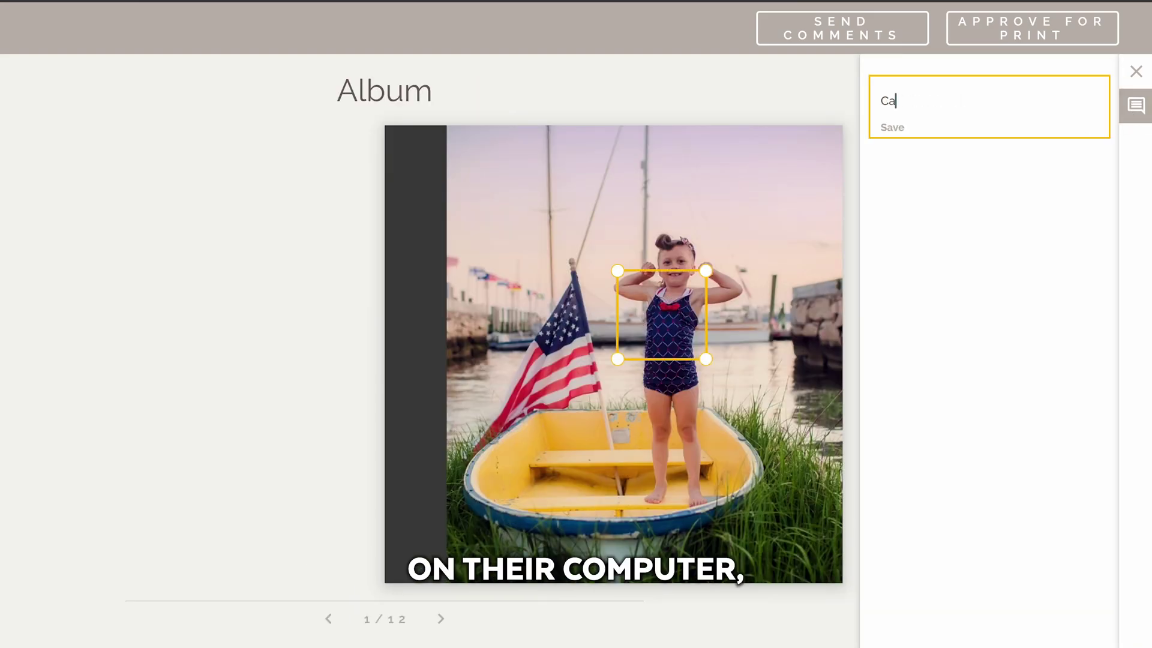
{"action": "type", "text": "n we get a cover image with bo"}
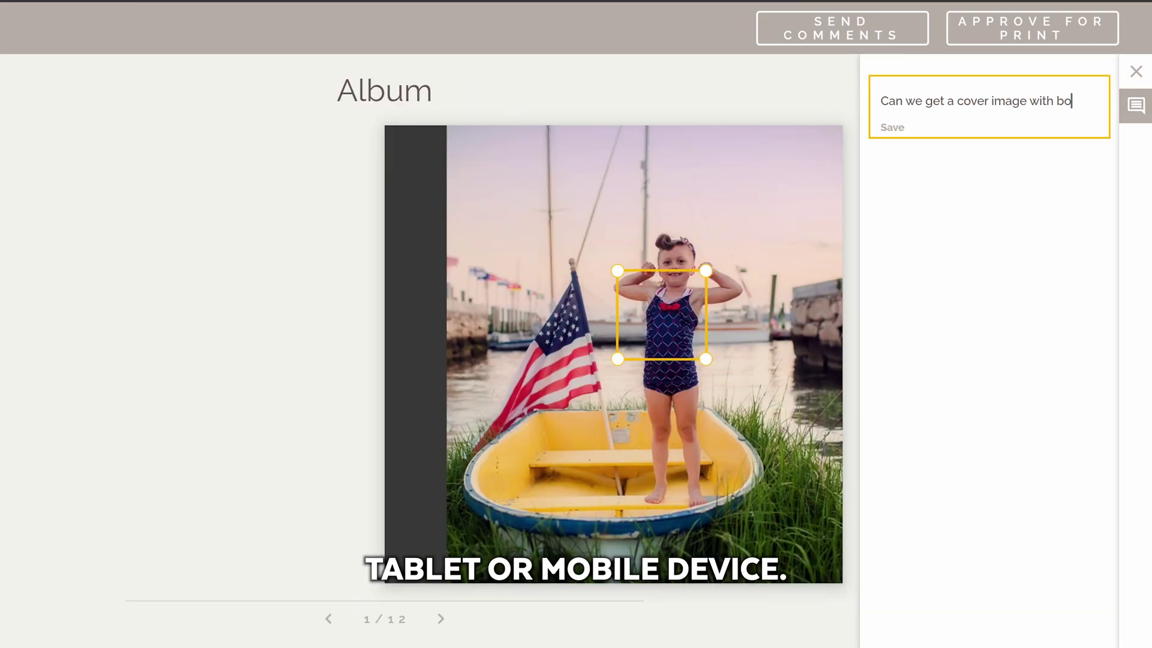
{"action": "type", "text": "th girls on it?"}
{"action": "key", "text": "Return"}
{"action": "left_click", "coordinate": [441, 618]}
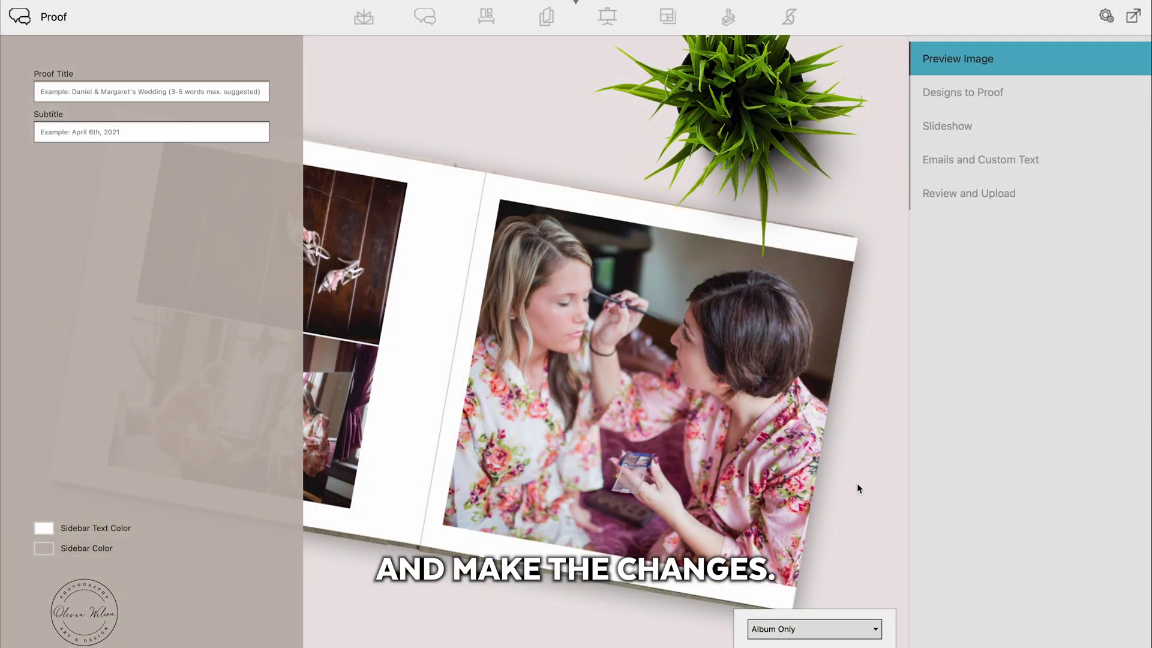
Create a blog collage named 'web' and drop four wedding-morning photos from the filmstrip into it.
{"action": "left_click", "coordinate": [671, 17]}
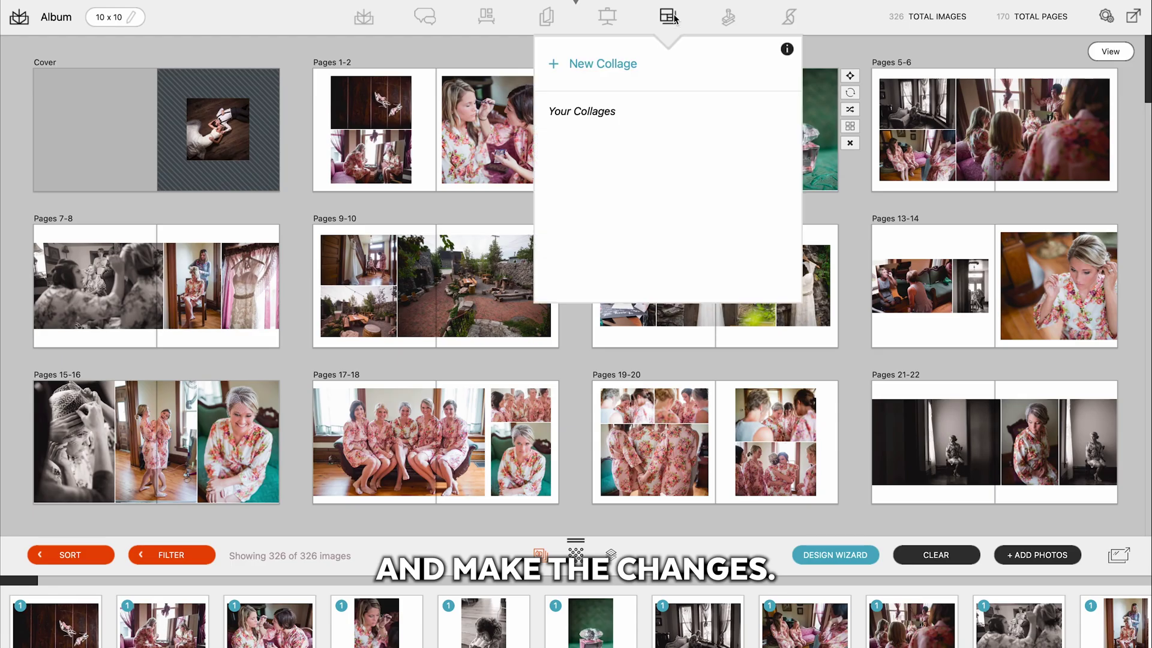
{"action": "left_click", "coordinate": [628, 63]}
{"action": "type", "text": "web"}
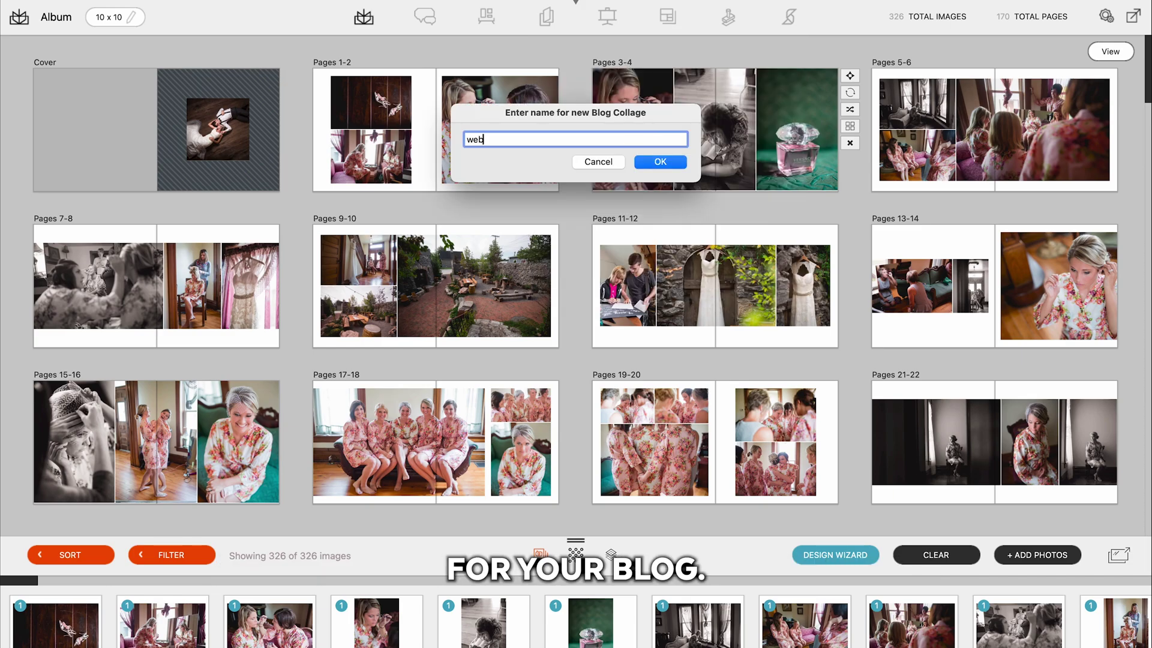
{"action": "left_click", "coordinate": [660, 162]}
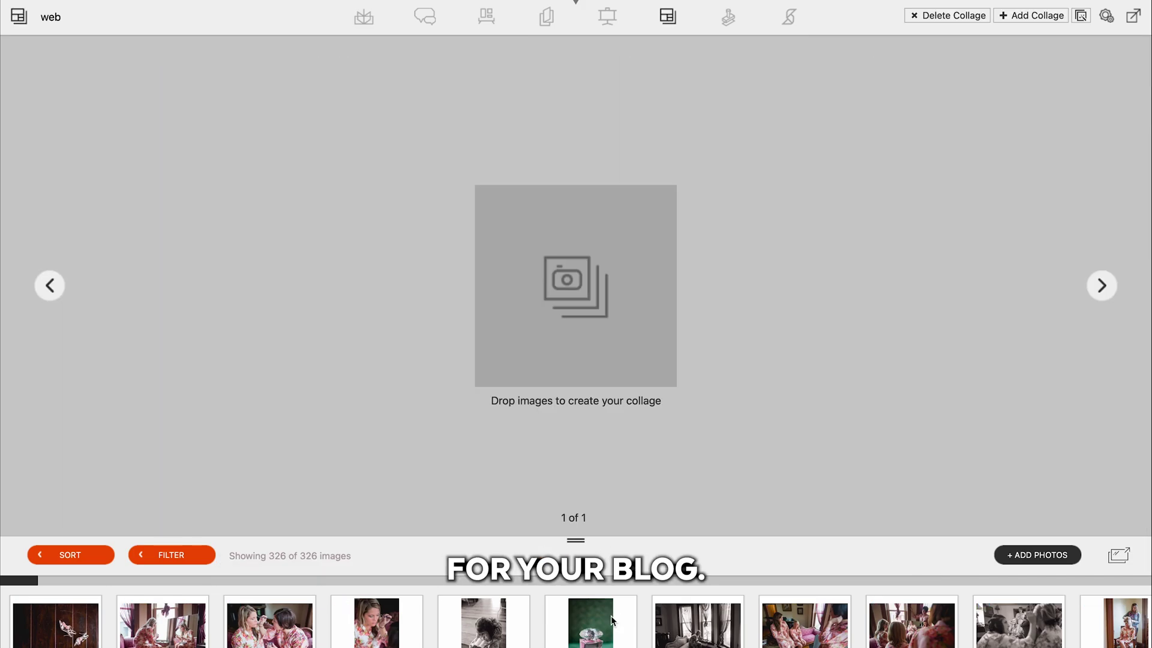
{"action": "left_click", "coordinate": [923, 637], "text": "shift"}
{"action": "left_click_drag", "start_coordinate": [923, 637], "coordinate": [603, 292]}
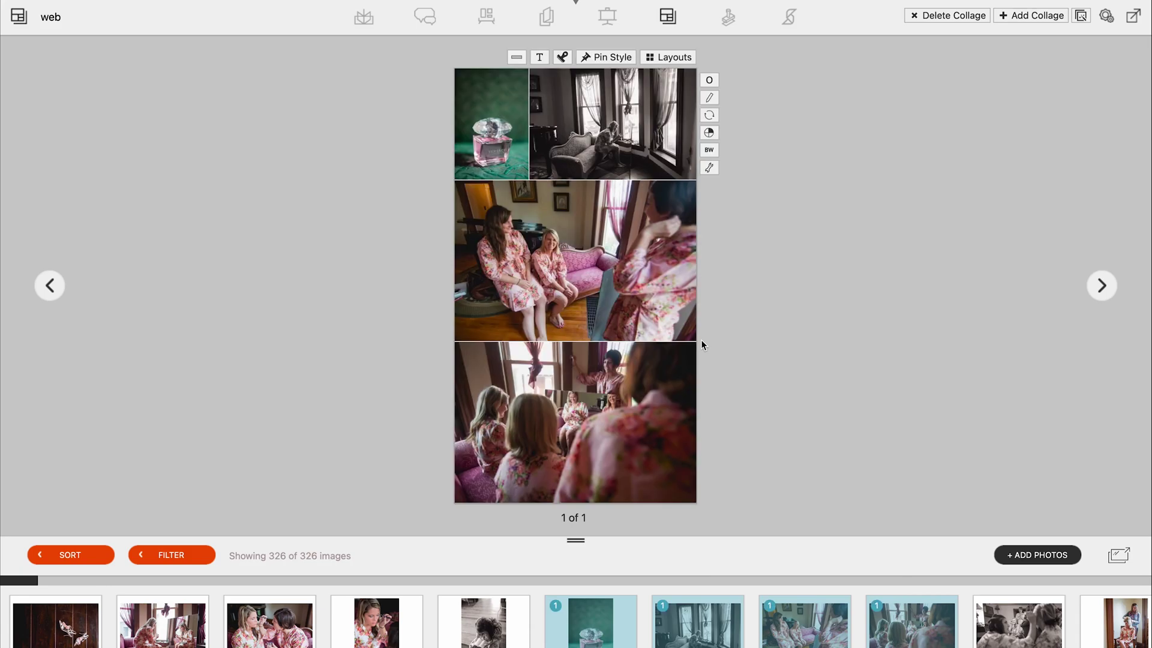
Create a new image brand named 'Watermarks'.
{"action": "left_click", "coordinate": [726, 19]}
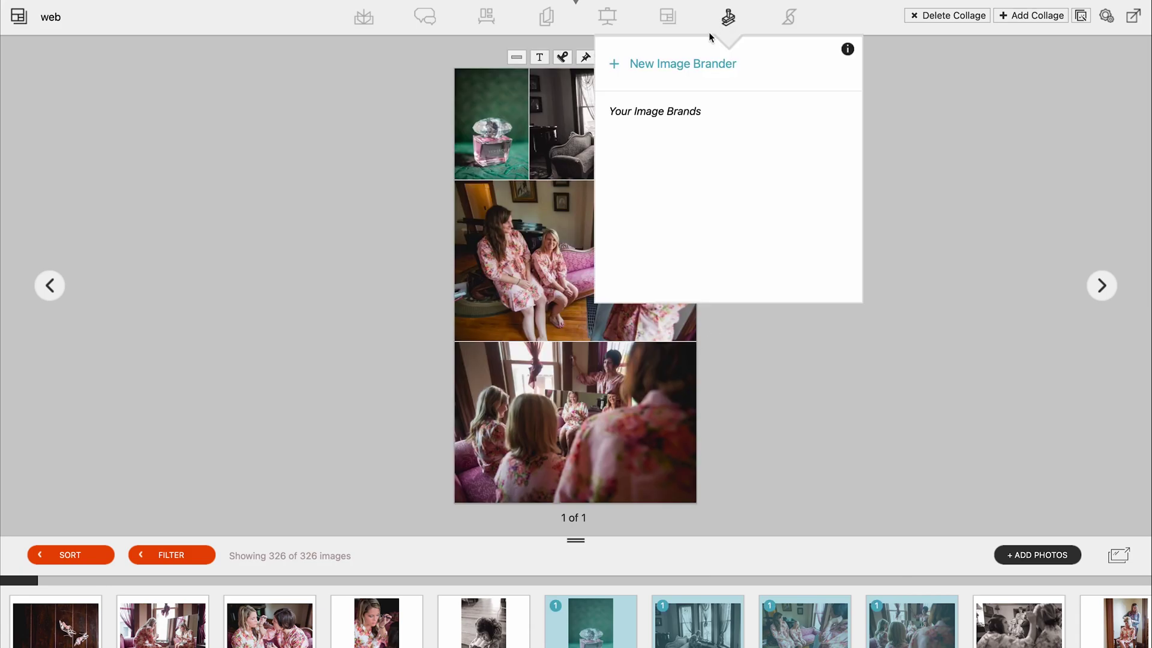
{"action": "left_click", "coordinate": [679, 62]}
{"action": "type", "text": "Watermarks"}
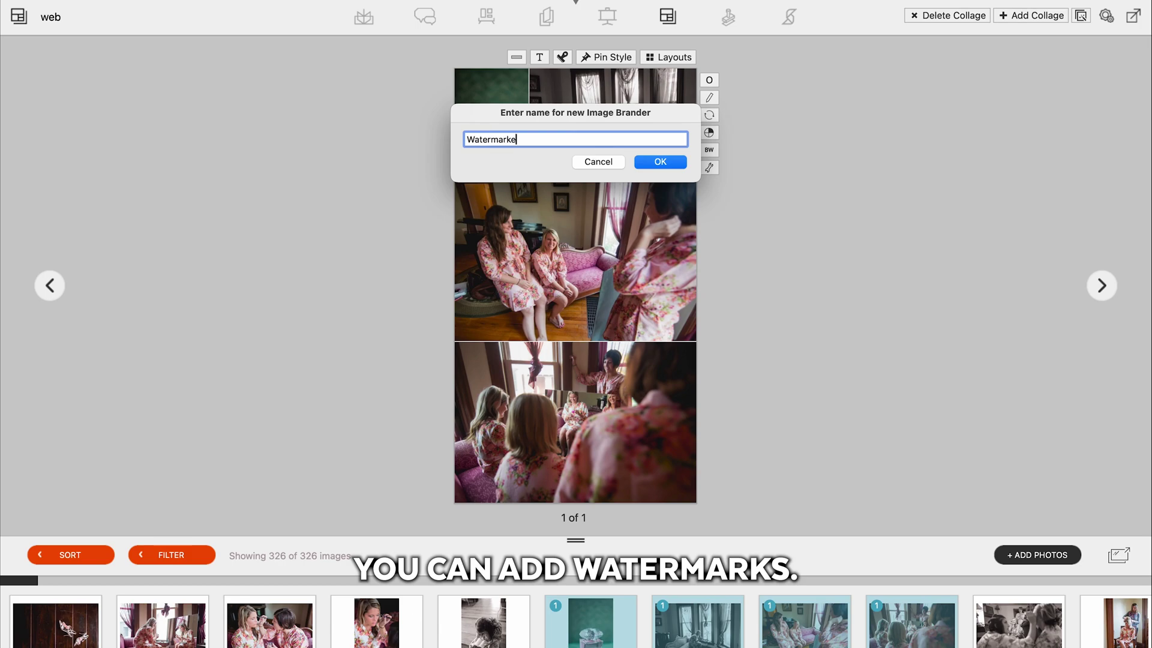
{"action": "key", "text": "Return"}
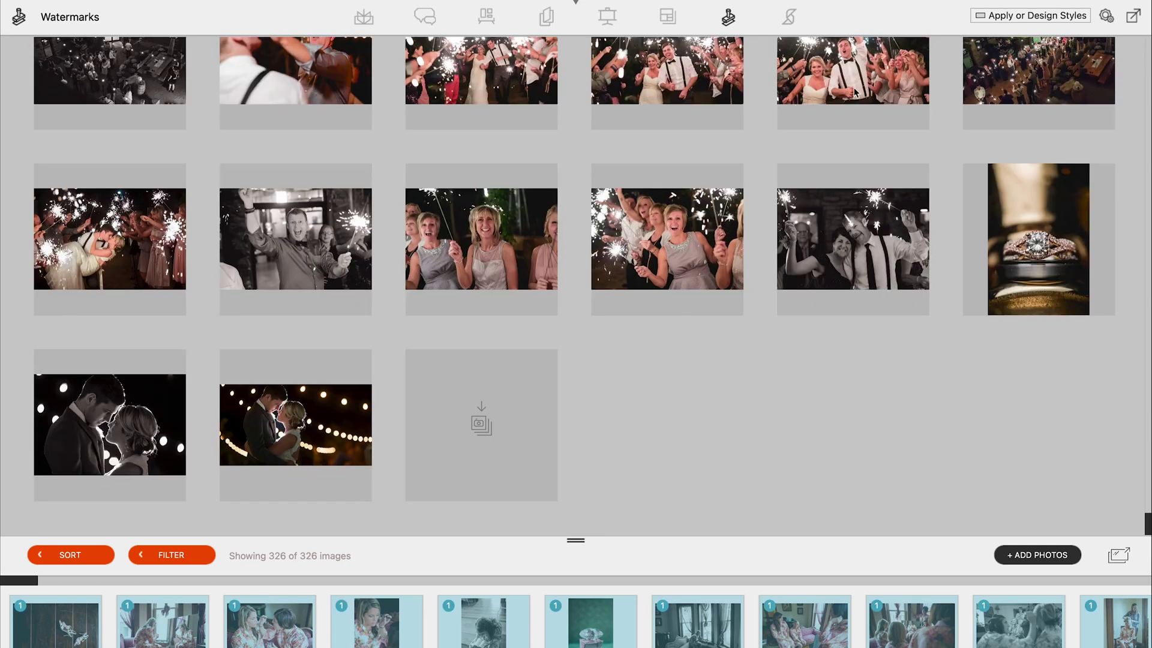
Apply the first personal style: white frame, Your Wedding text, logo stamp and copyright watermark.
{"action": "left_click", "coordinate": [1000, 17]}
{"action": "left_click", "coordinate": [1007, 182]}
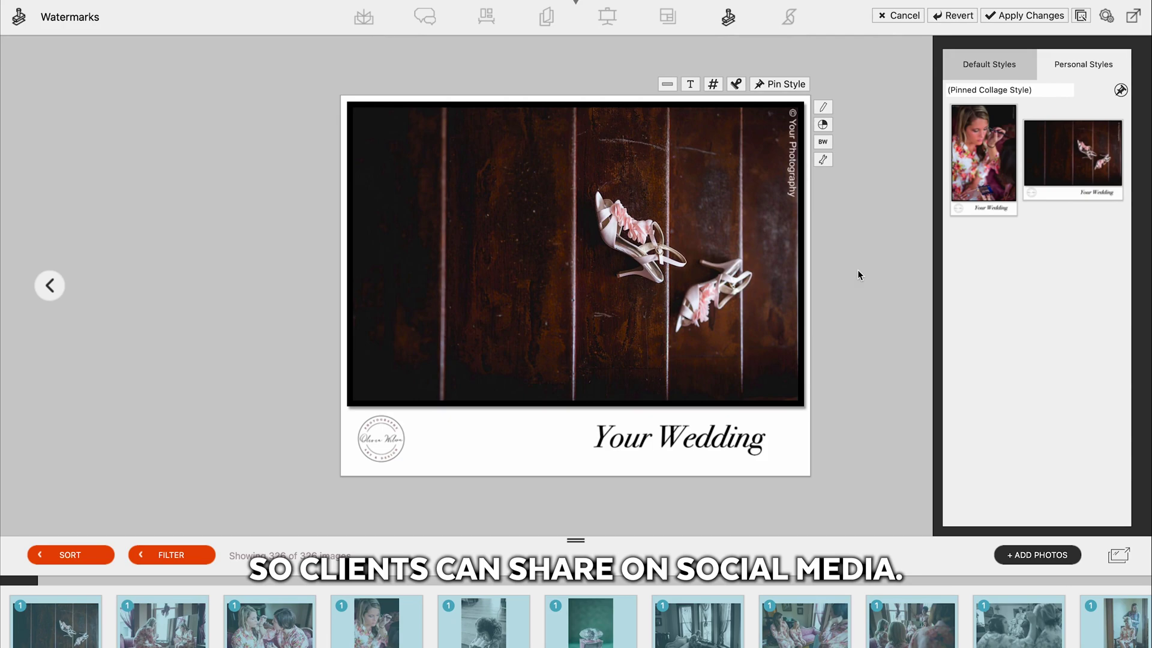
{"action": "left_click", "coordinate": [816, 62]}
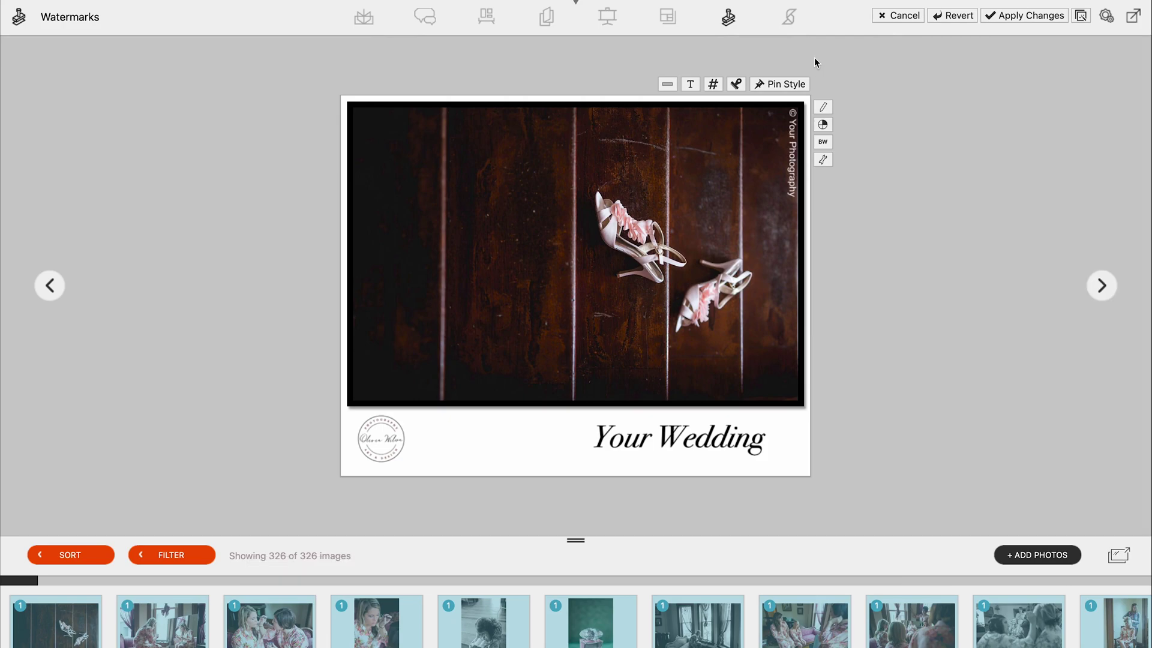
{"action": "left_click", "coordinate": [789, 17]}
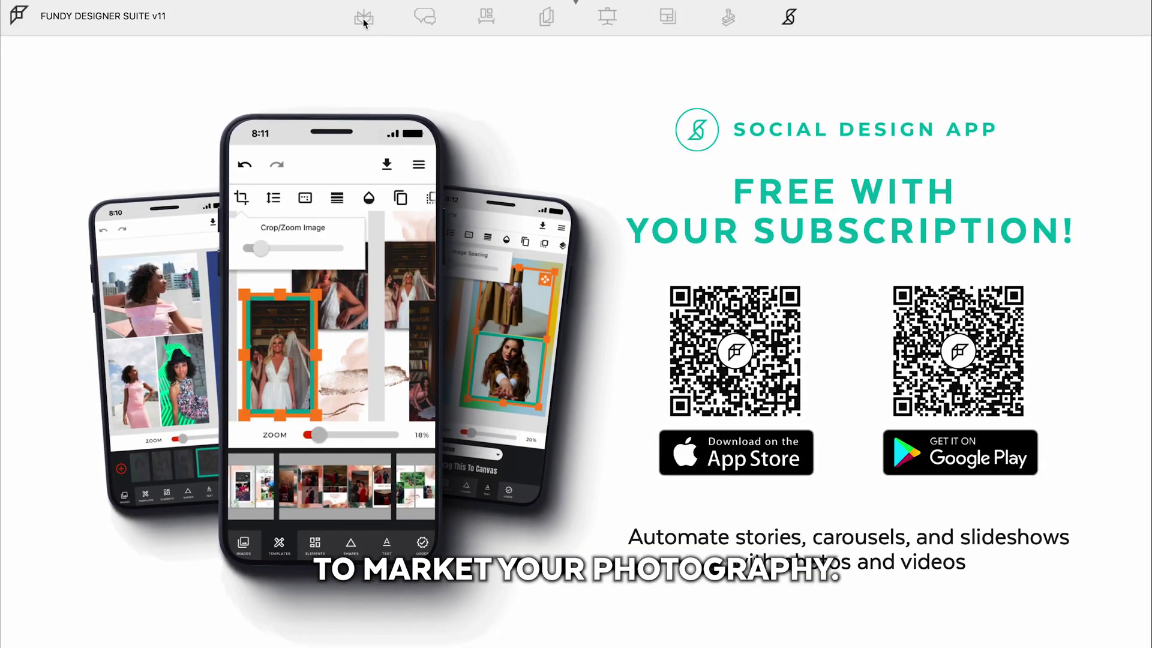
Return to the album overview listing the cover through Pages 21-22.
{"action": "left_click", "coordinate": [345, 0]}
Open the wedding album's photos in a separate thumbnails window and move the mirror photo into row two.
{"action": "left_click", "coordinate": [401, 162]}
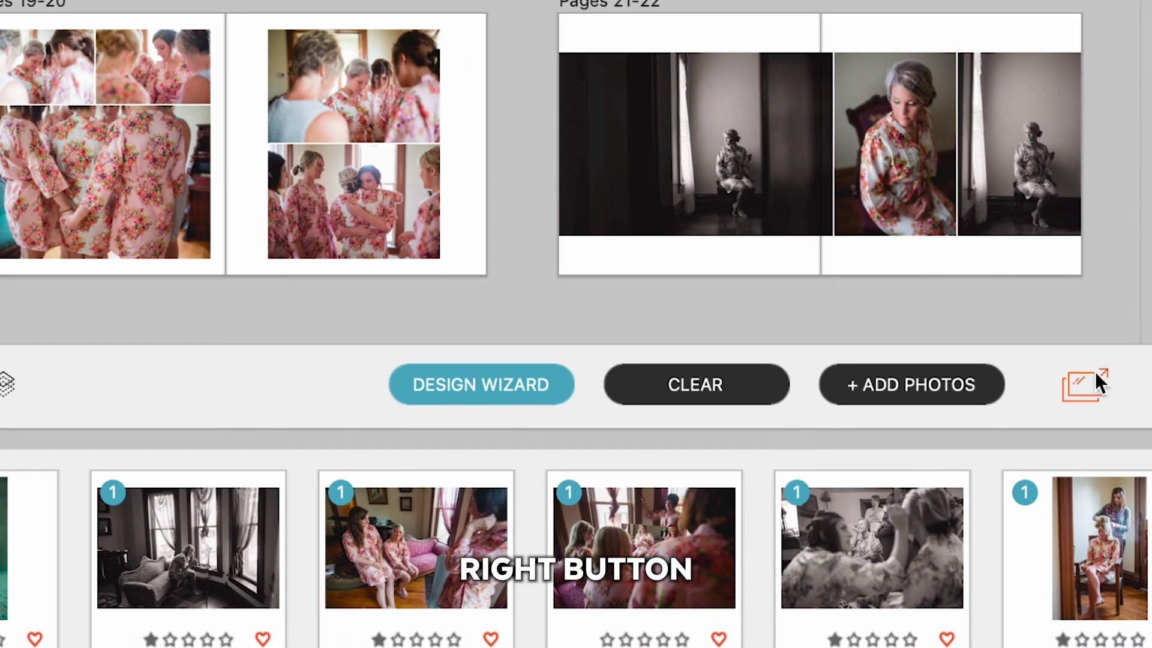
{"action": "left_click", "coordinate": [869, 566]}
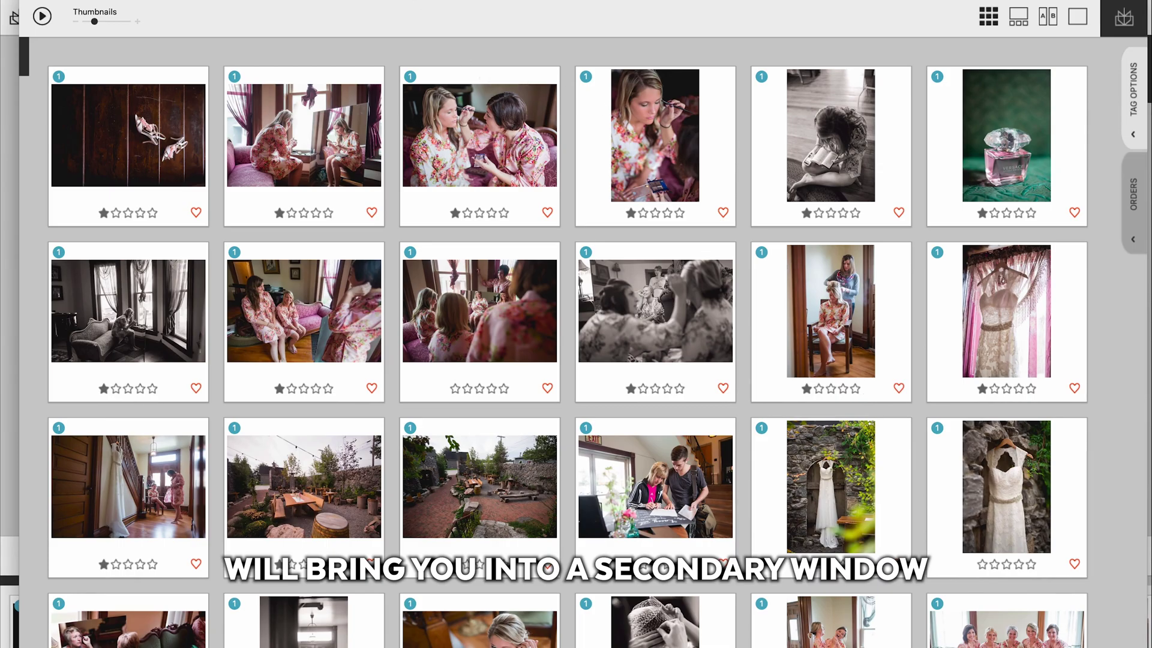
{"action": "mouse_move", "coordinate": [385, 1]}
{"action": "left_mouse_down"}
{"action": "mouse_move", "coordinate": [828, 2]}
{"action": "mouse_move", "coordinate": [384, 0]}
{"action": "left_mouse_up"}
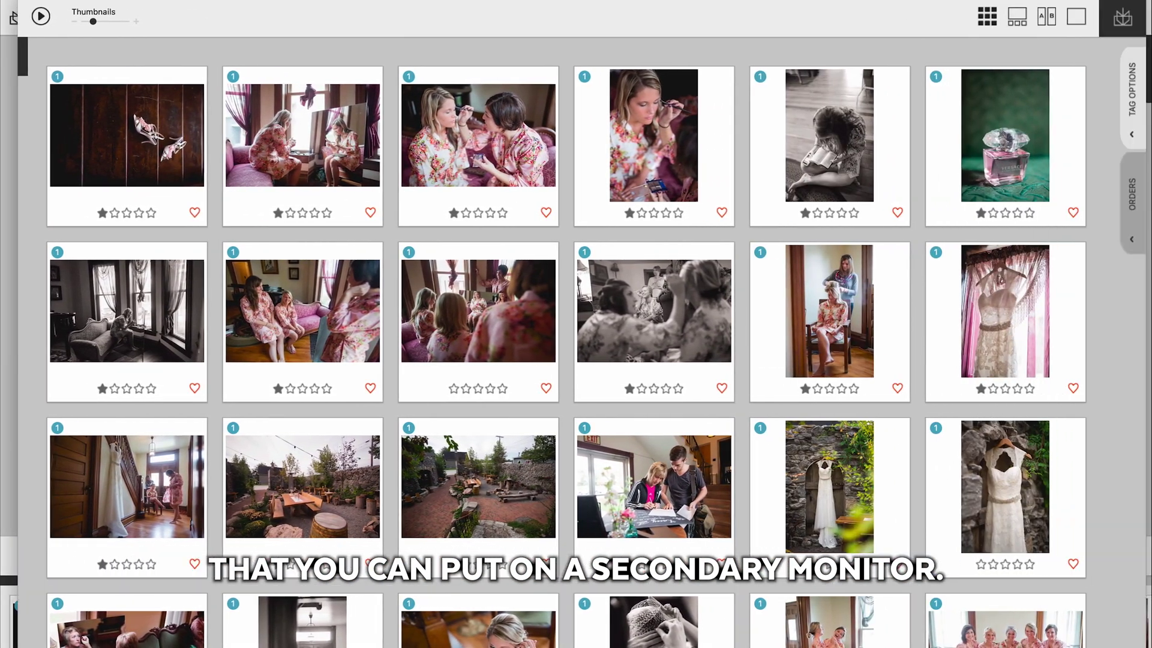
{"action": "left_click", "coordinate": [286, 151]}
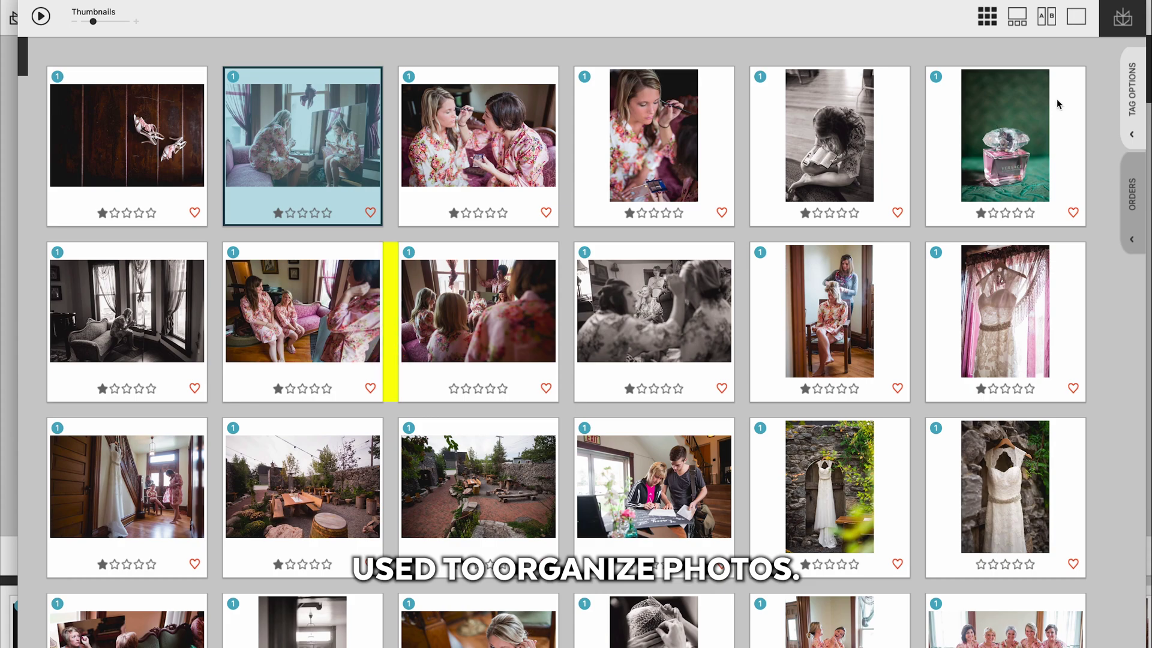
{"action": "left_click", "coordinate": [1131, 108]}
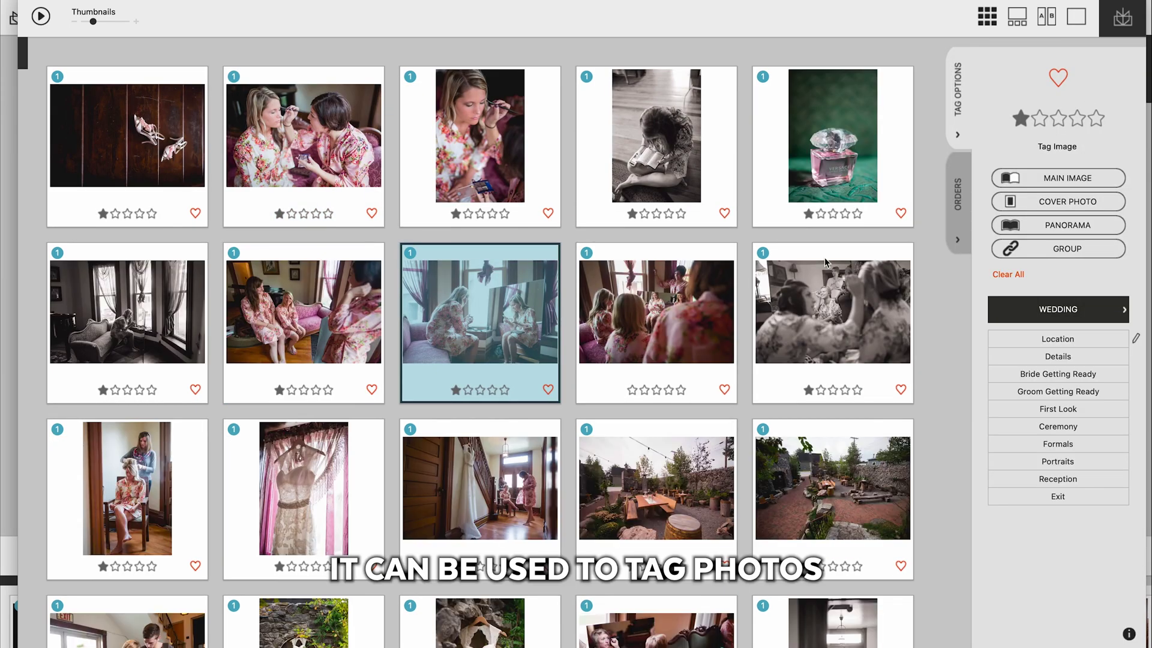
Tag the group getting-ready photo as MAIN IMAGE, select the dress and reading photos, then show the filmstrip.
{"action": "left_click", "coordinate": [681, 316]}
{"action": "left_click", "coordinate": [1062, 179]}
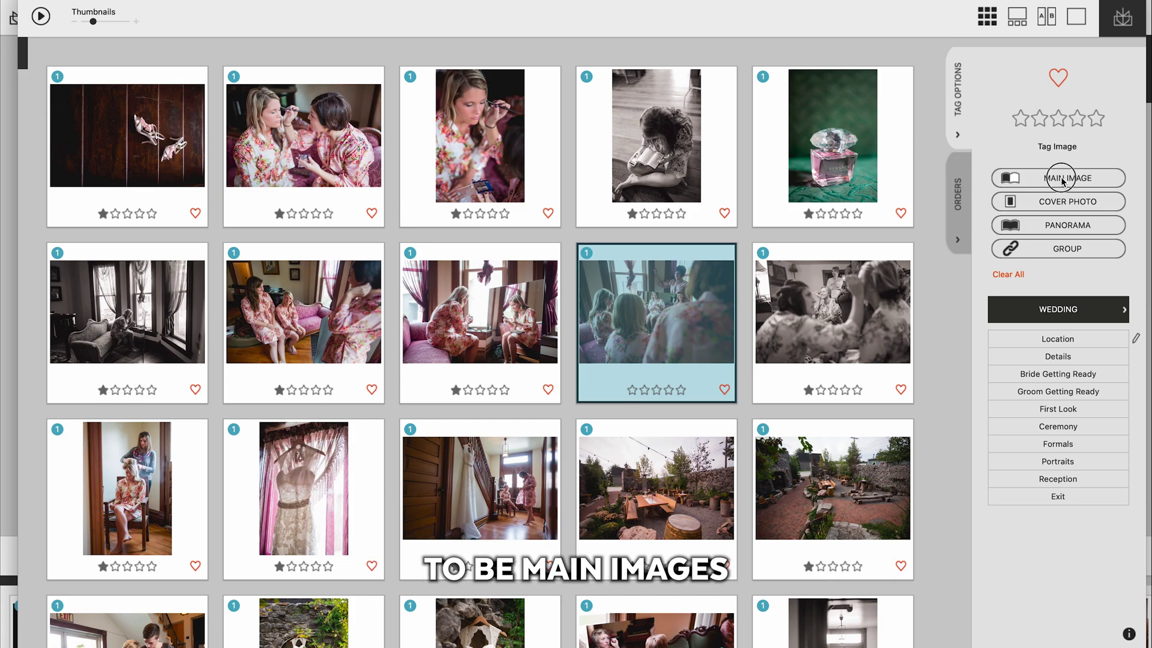
{"action": "left_click", "coordinate": [294, 480]}
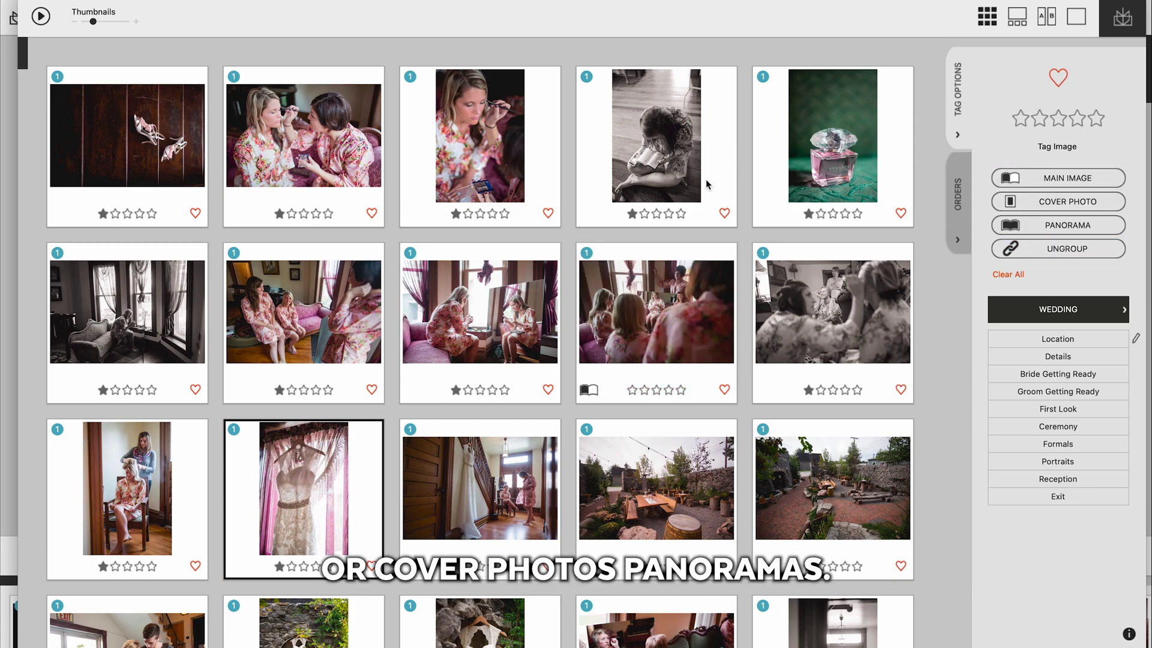
{"action": "left_click", "coordinate": [672, 137]}
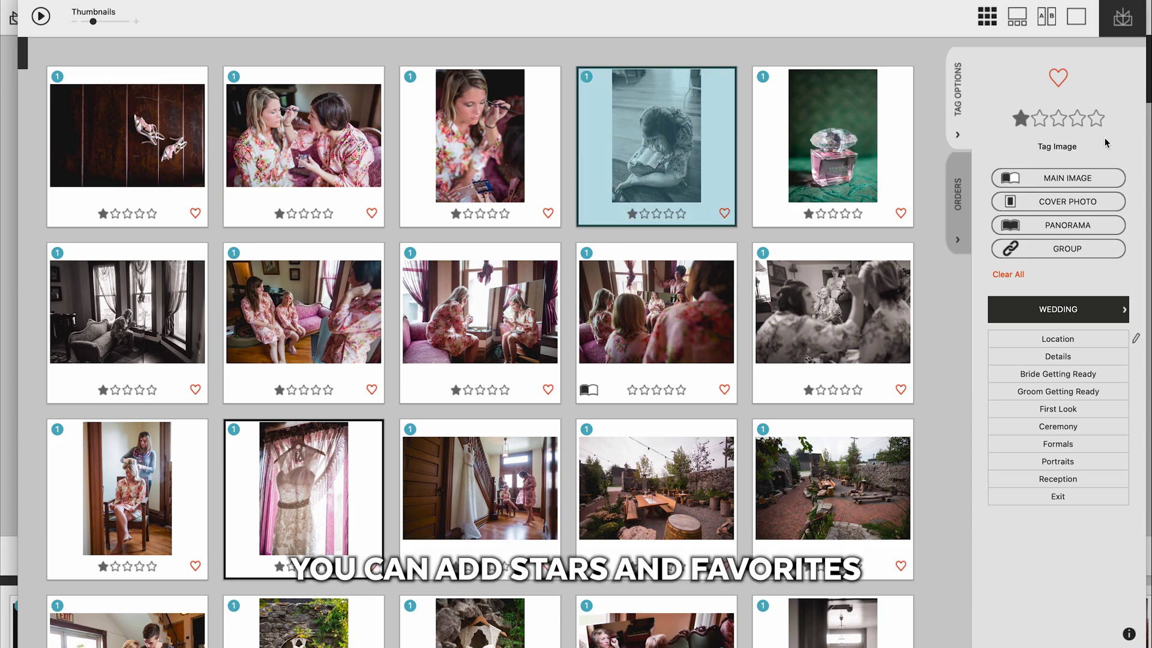
{"action": "left_click", "coordinate": [1019, 18]}
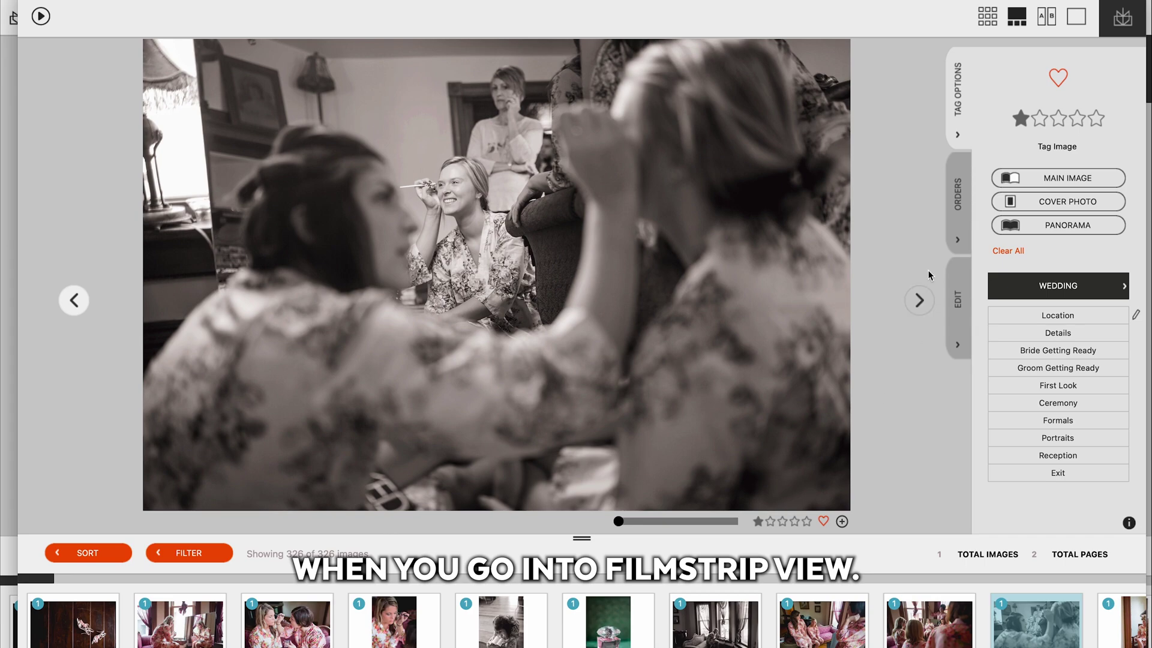
Show the Perfectly Clear skin retouching controls, then display the bride's makeup close-up full-size with panels hidden.
{"action": "left_click", "coordinate": [960, 306]}
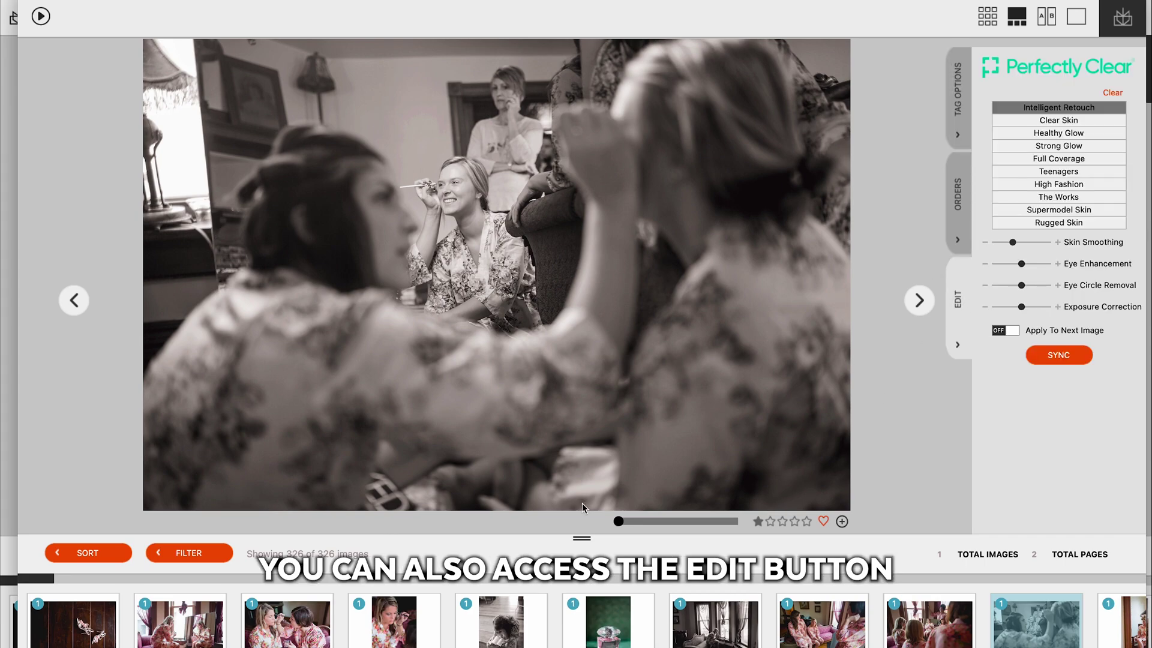
{"action": "left_click", "coordinate": [387, 634]}
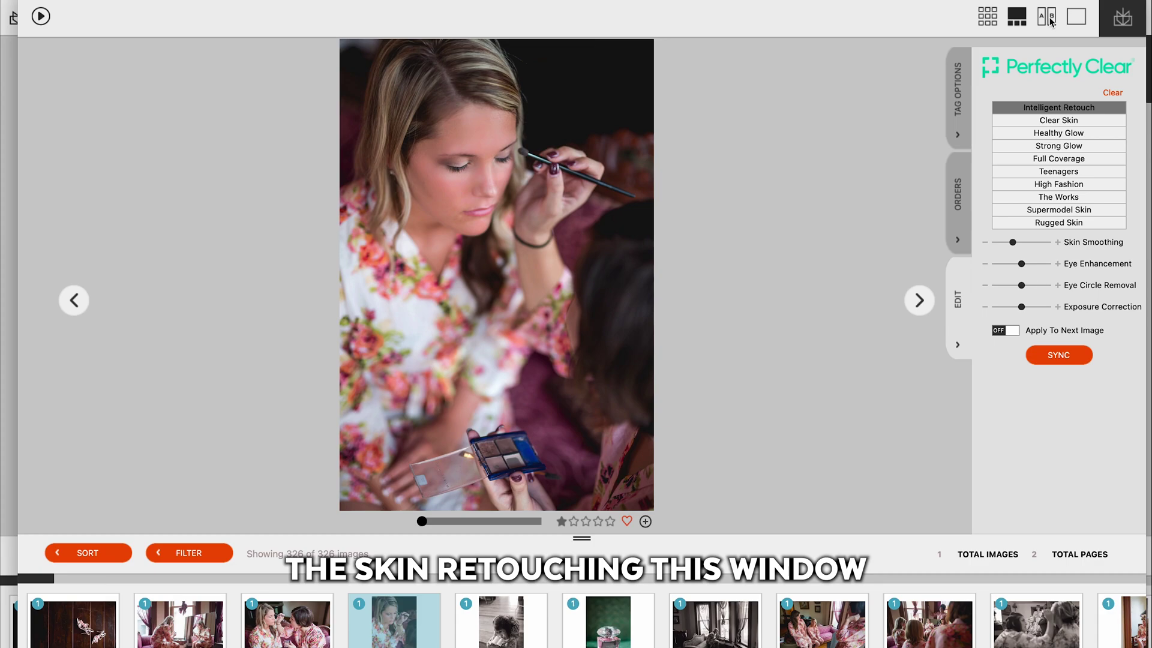
{"action": "key", "text": "Tab"}
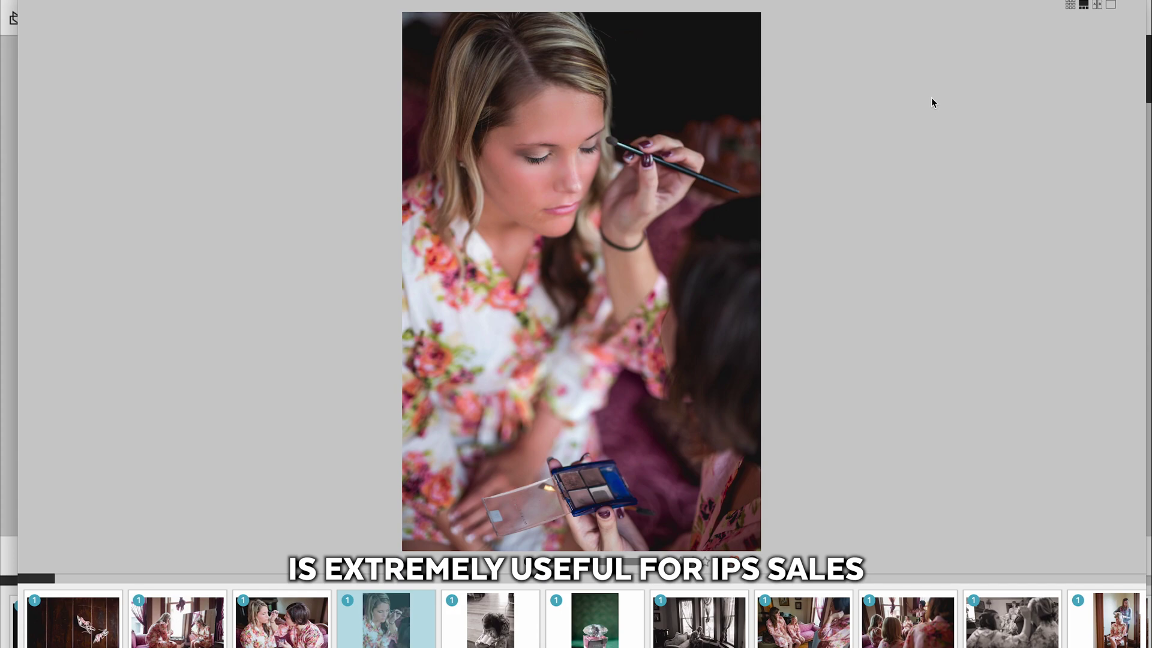
Compare the reading, makeup and mirror photos in a 2x2 grid, then show the Pages 7-8 spread alone.
{"action": "key", "text": "n"}
{"action": "left_click", "coordinate": [486, 634]}
{"action": "left_click", "coordinate": [393, 634], "text": "shift"}
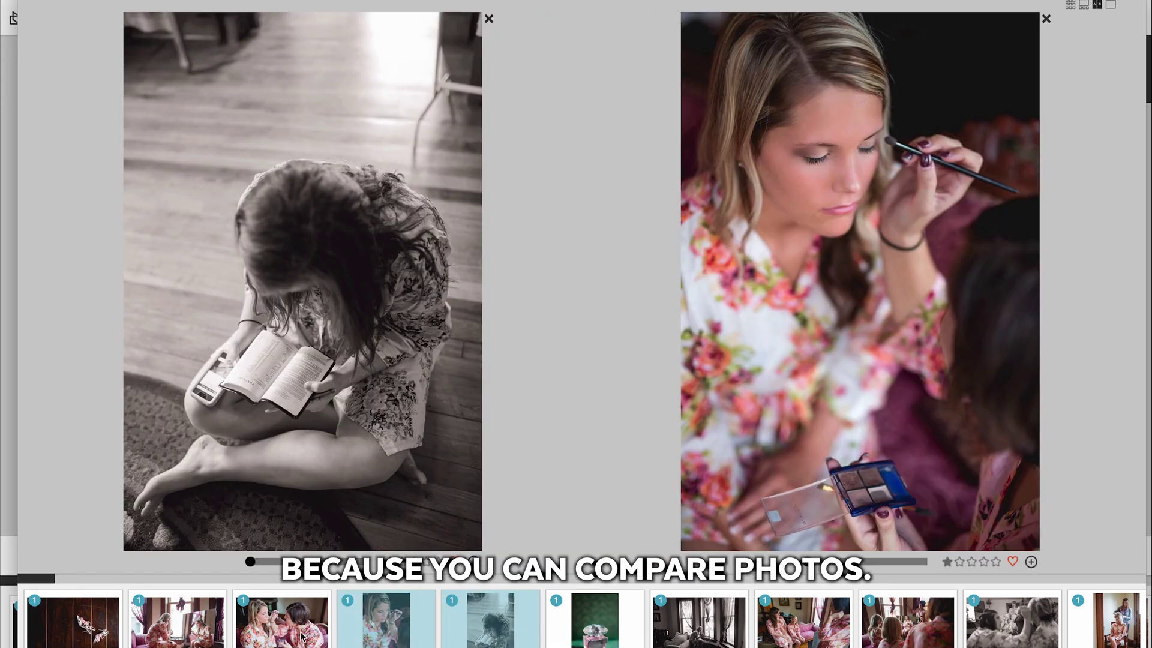
{"action": "left_click", "coordinate": [303, 636], "text": "shift"}
{"action": "left_click", "coordinate": [186, 641], "text": "shift"}
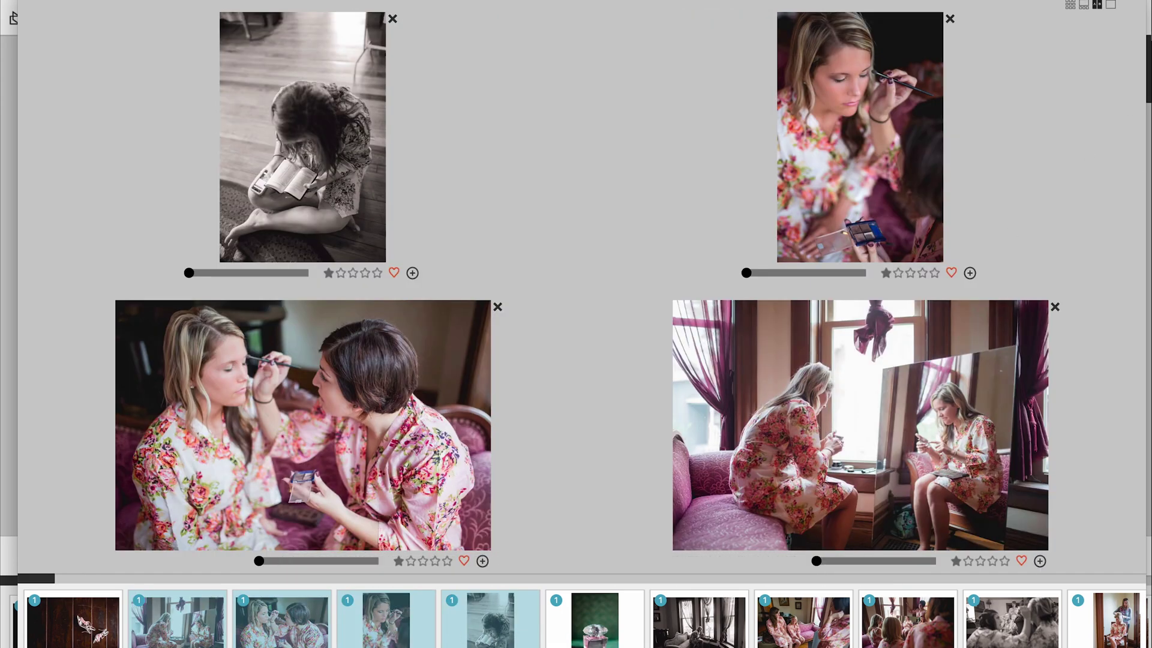
{"action": "left_click", "coordinate": [1111, 5]}
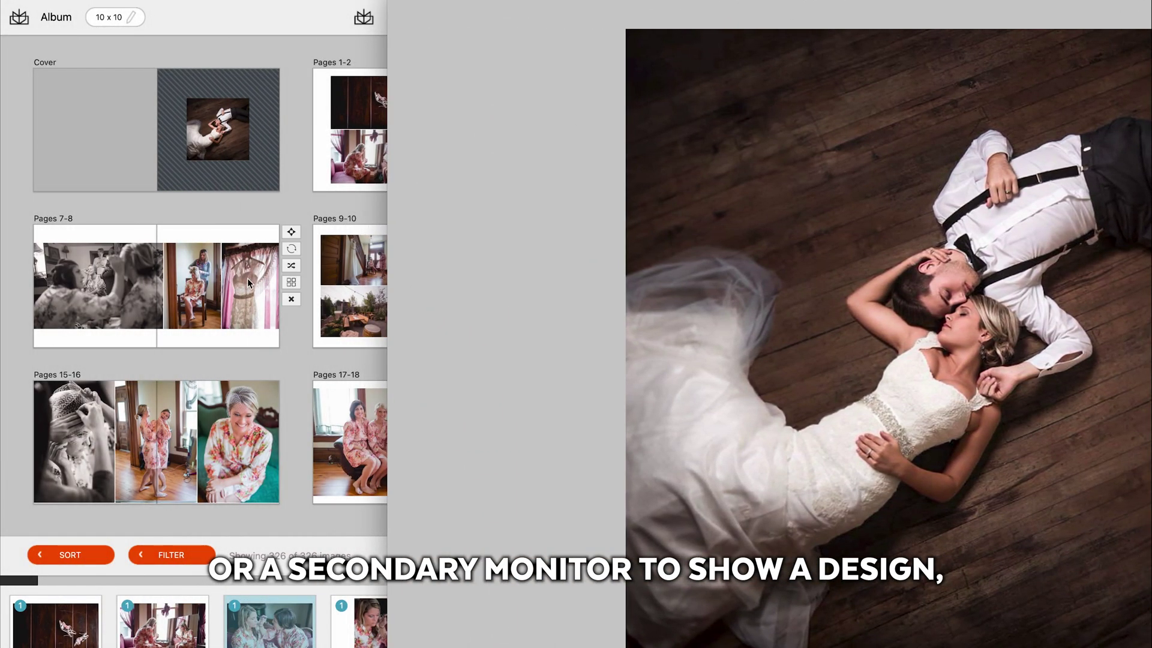
{"action": "left_click", "coordinate": [207, 284]}
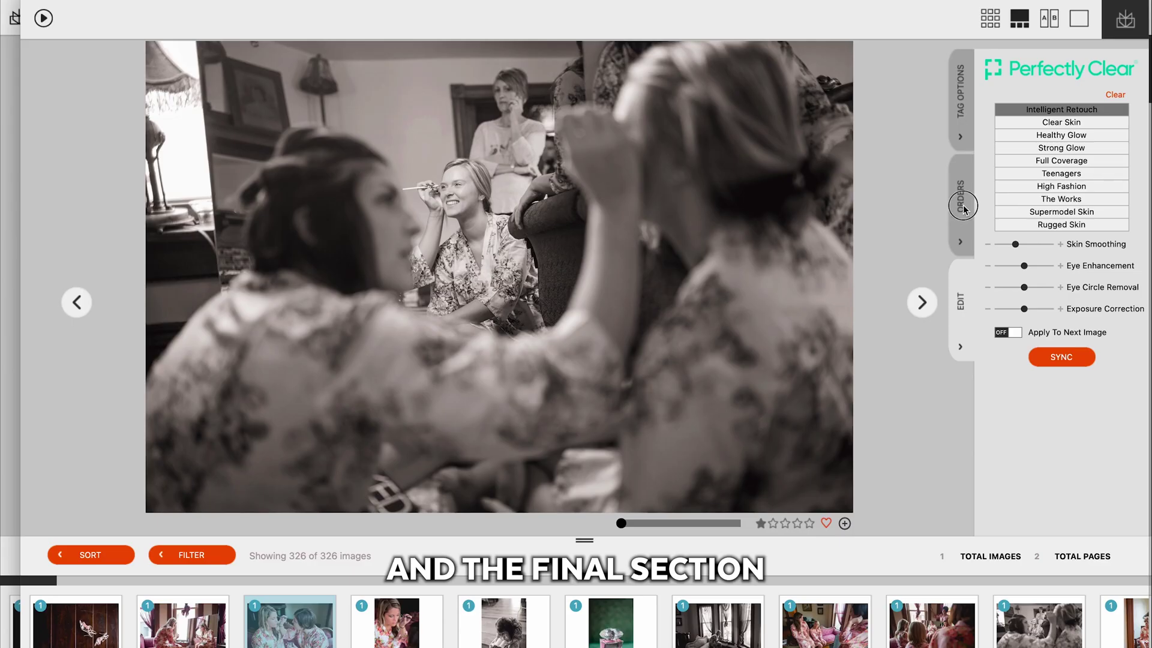
Add the Album to the client order at $2,300.
{"action": "left_click", "coordinate": [963, 205]}
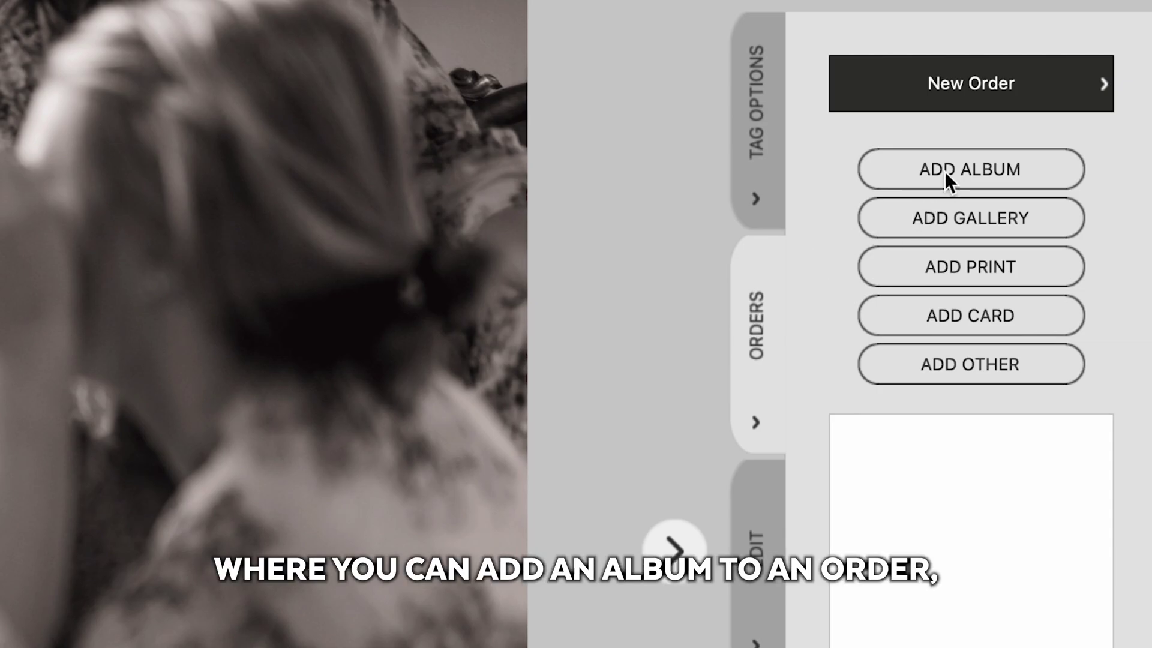
{"action": "left_click", "coordinate": [945, 171]}
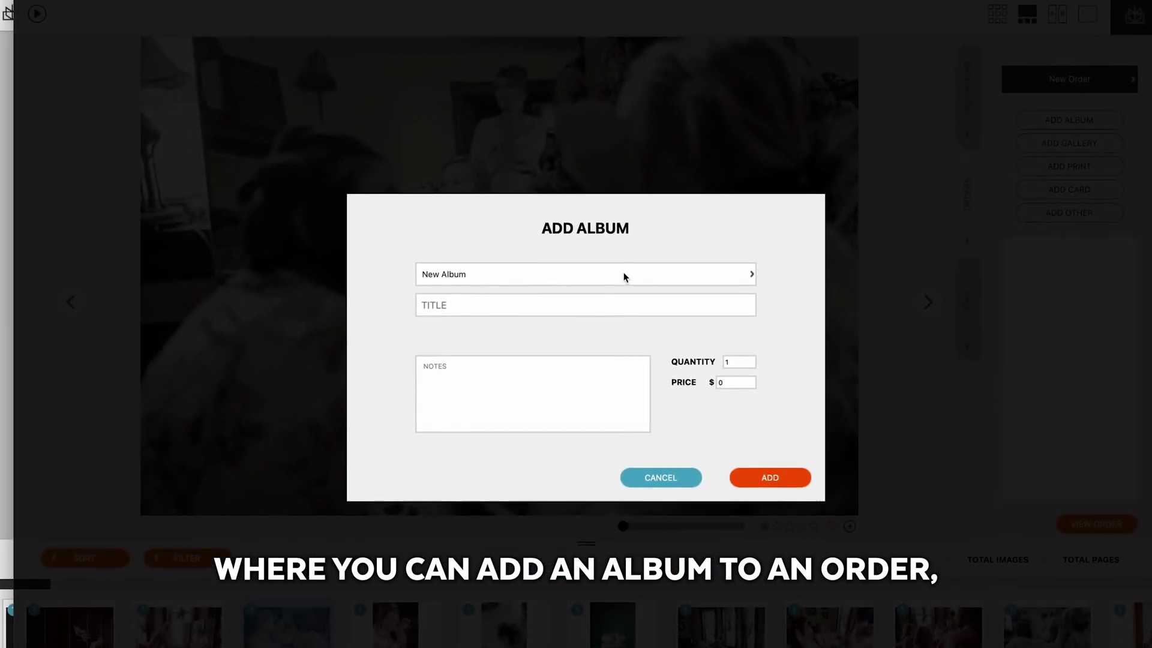
{"action": "left_click", "coordinate": [623, 274]}
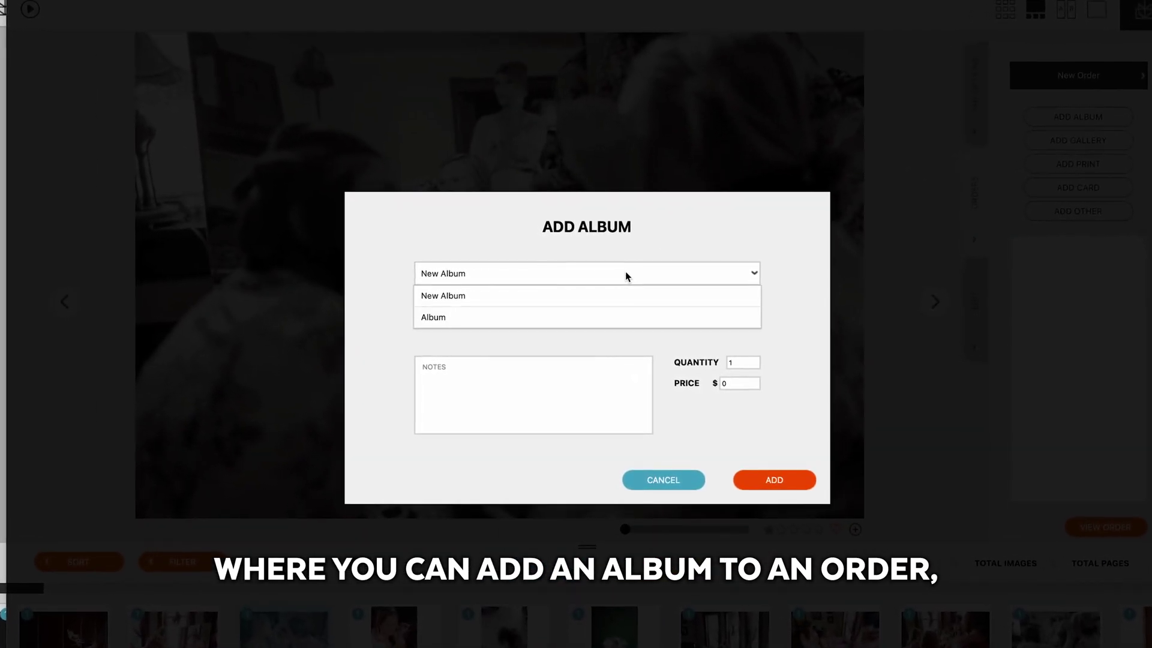
{"action": "left_click", "coordinate": [615, 317]}
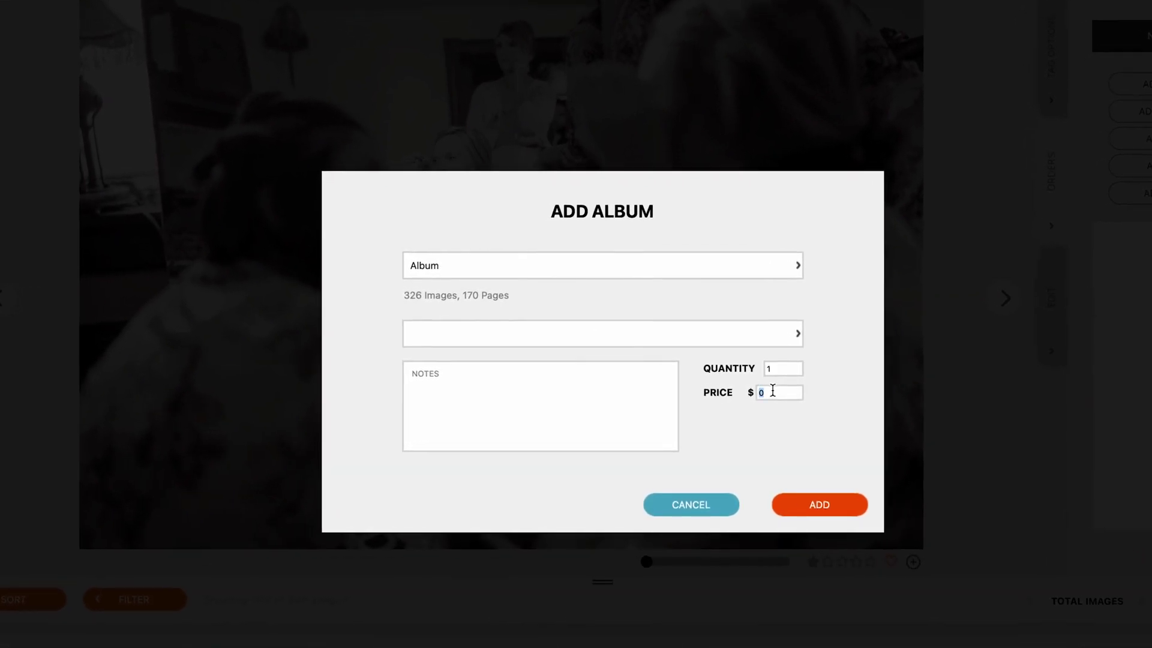
{"action": "left_click", "coordinate": [768, 391]}
{"action": "left_click", "coordinate": [836, 511]}
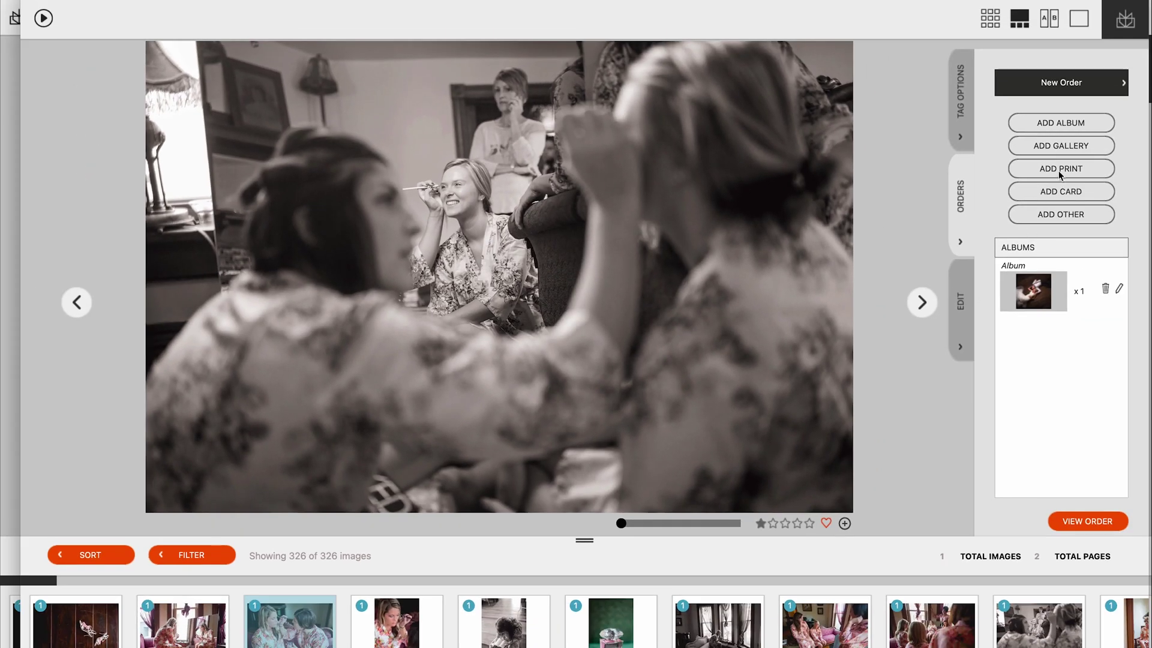
Add the Wall Art Room 1 gallery to the order, bringing the subtotal to $5,300.
{"action": "left_click", "coordinate": [1061, 146]}
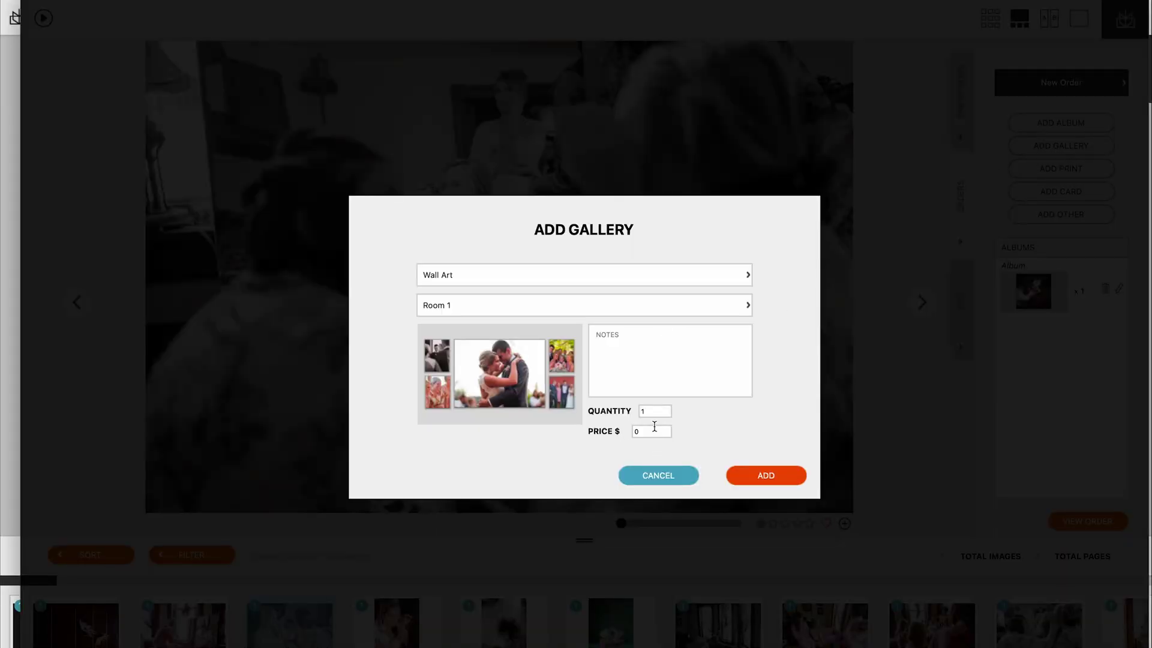
{"action": "left_click", "coordinate": [653, 431]}
{"action": "type", "text": "500"}
{"action": "left_click", "coordinate": [769, 476]}
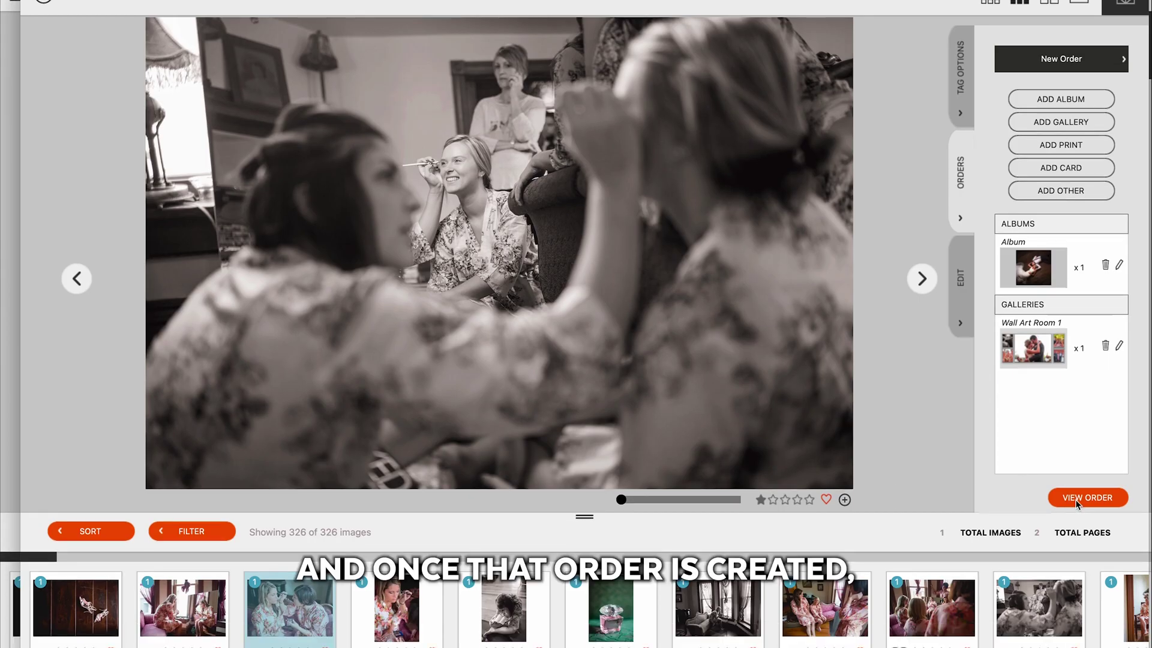
Review the order invoice listing the album and Wall Art totalling $5,300.
{"action": "left_click", "coordinate": [1075, 500]}
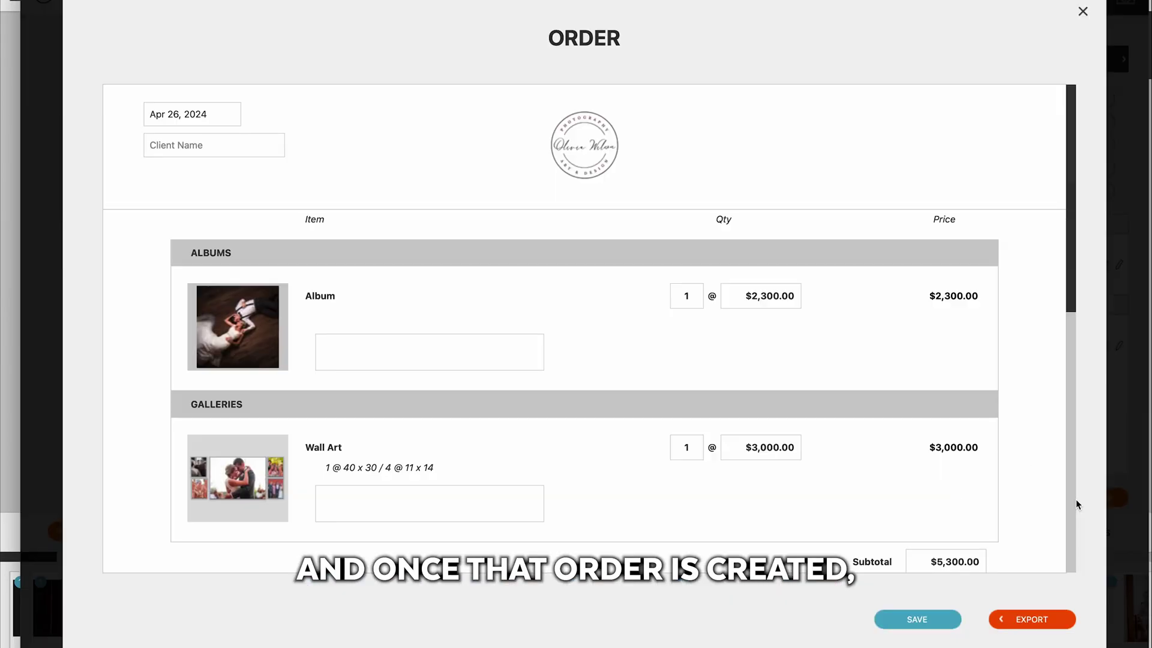
{"action": "scroll", "coordinate": [585, 238], "scroll_direction": "down", "scroll_amount": 5}
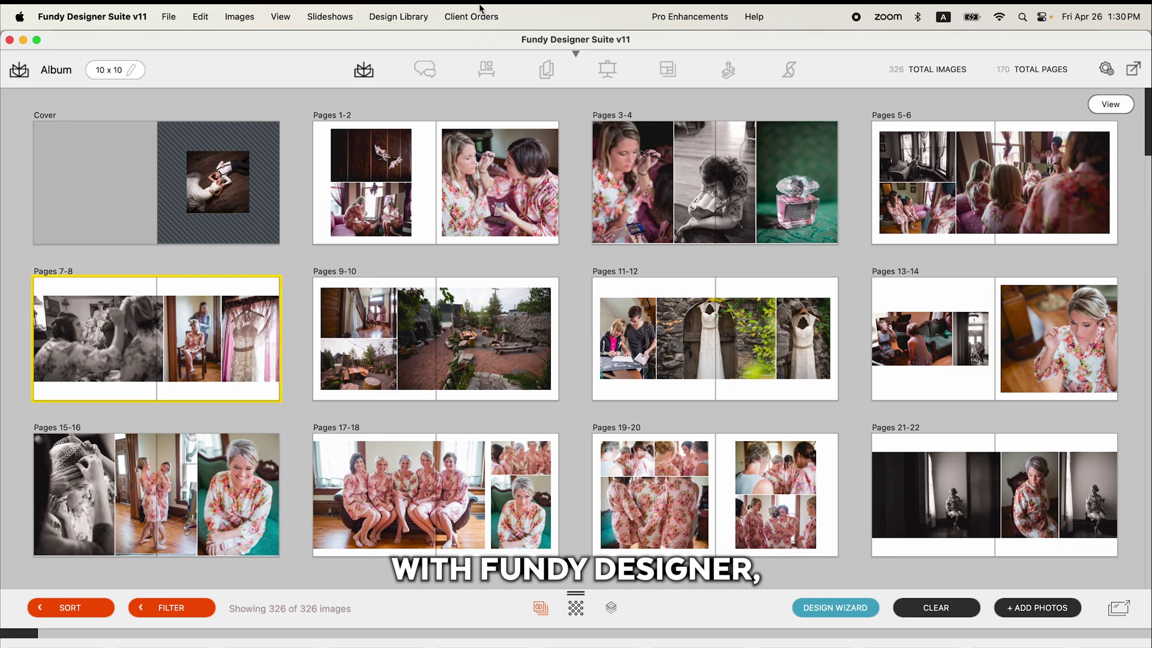
Open the Design Library's Download Album Designs window.
{"action": "left_click", "coordinate": [477, 15]}
{"action": "mouse_move", "coordinate": [409, 14]}
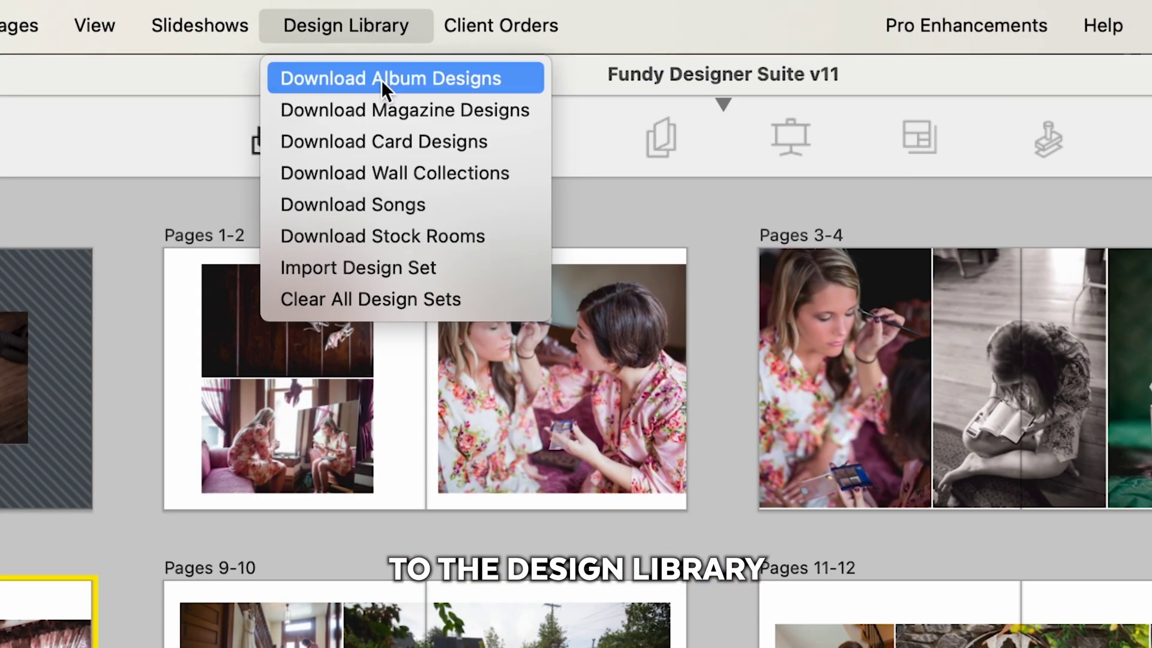
{"action": "left_click", "coordinate": [381, 80]}
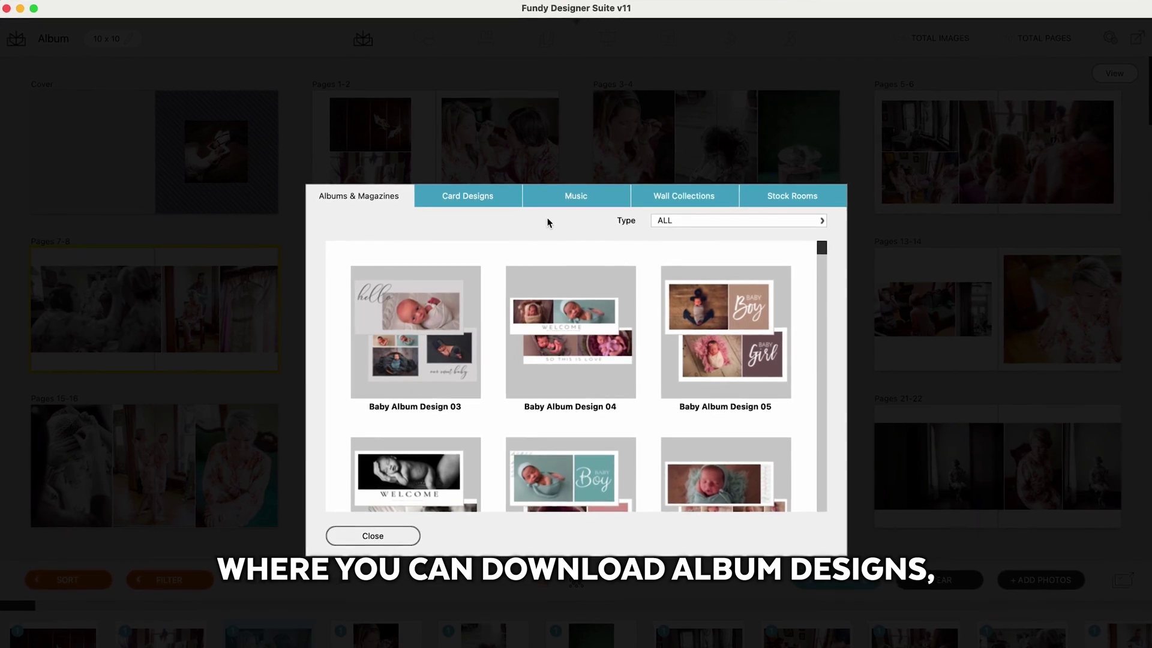
Browse the Card Designs, Music, Wall Collections and Stock Rooms downloads.
{"action": "left_click", "coordinate": [471, 198]}
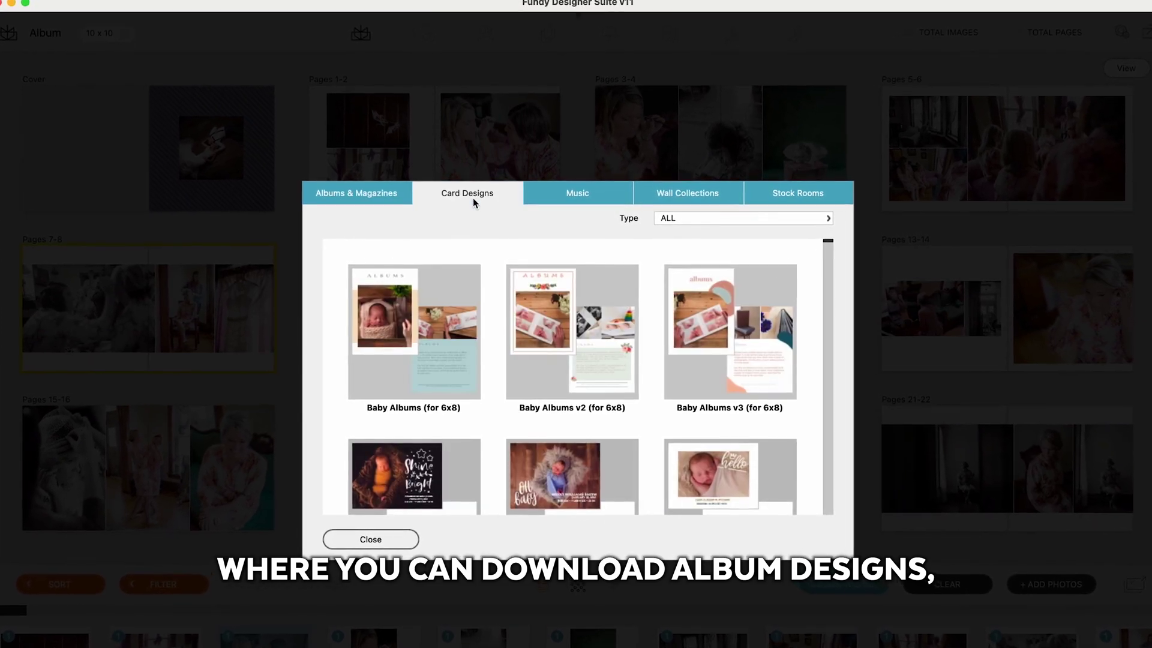
{"action": "left_click", "coordinate": [552, 192]}
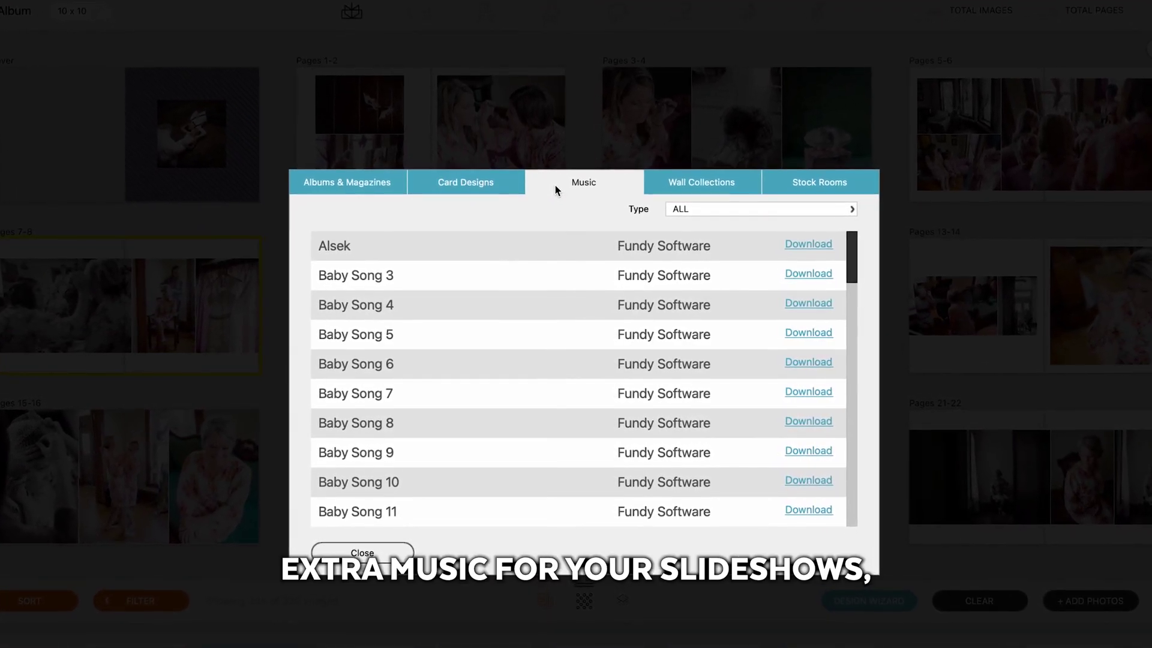
{"action": "left_click", "coordinate": [722, 174]}
{"action": "scroll", "coordinate": [655, 307], "scroll_direction": "down", "scroll_amount": 3}
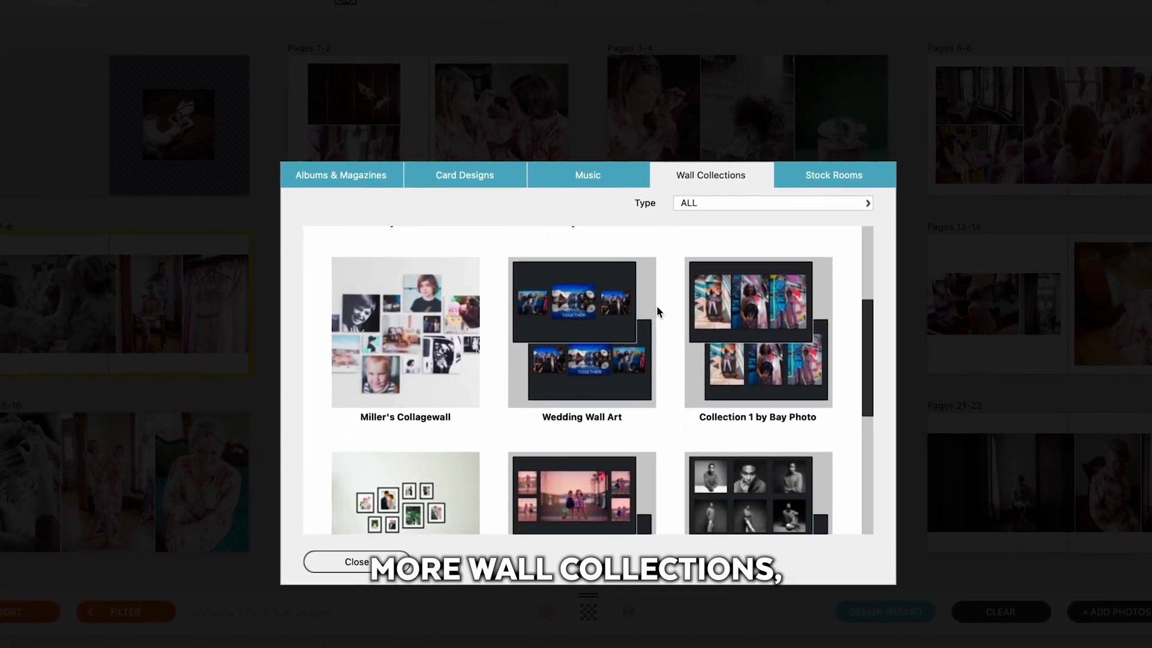
{"action": "left_click", "coordinate": [832, 173]}
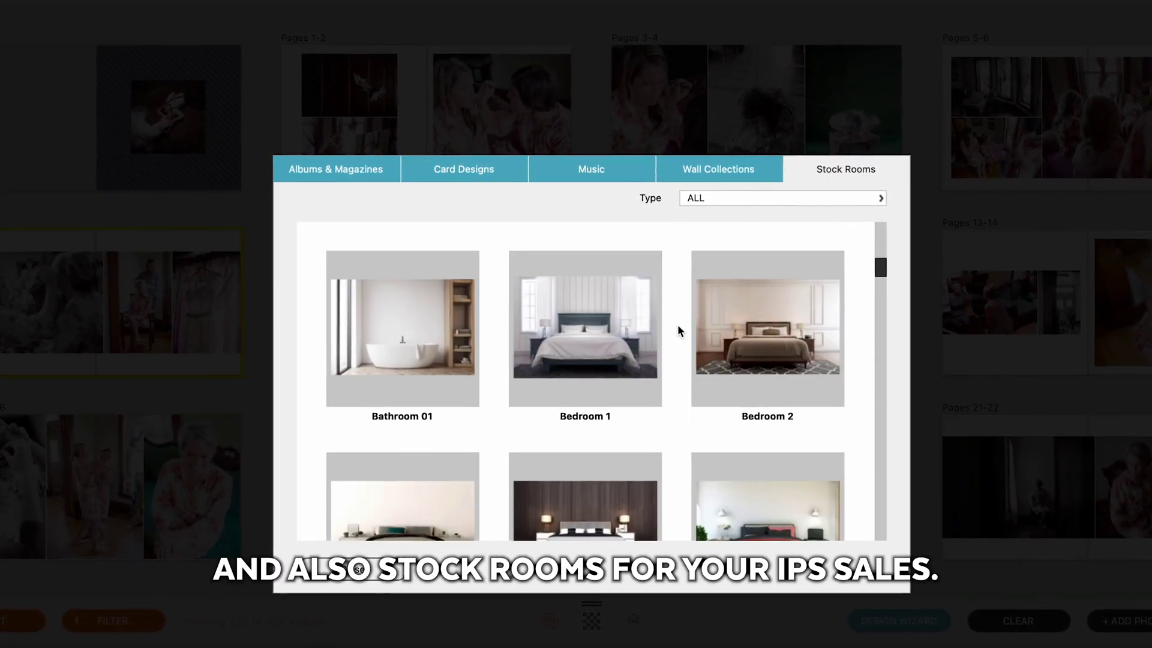
{"action": "scroll", "coordinate": [679, 327], "scroll_direction": "down", "scroll_amount": 10}
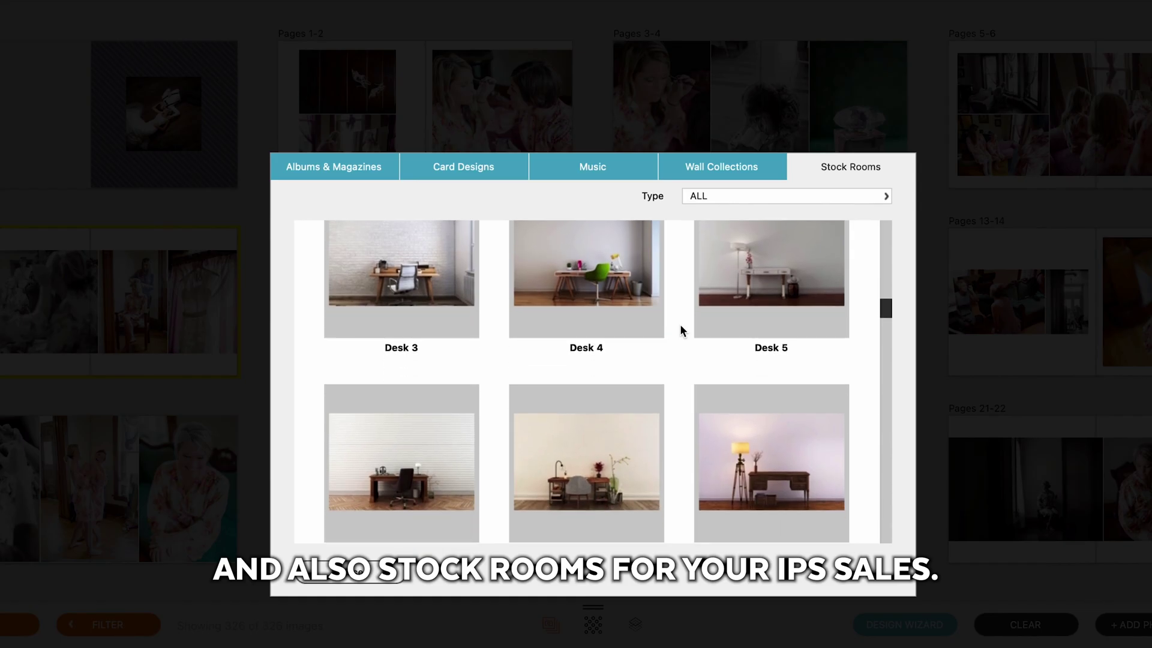